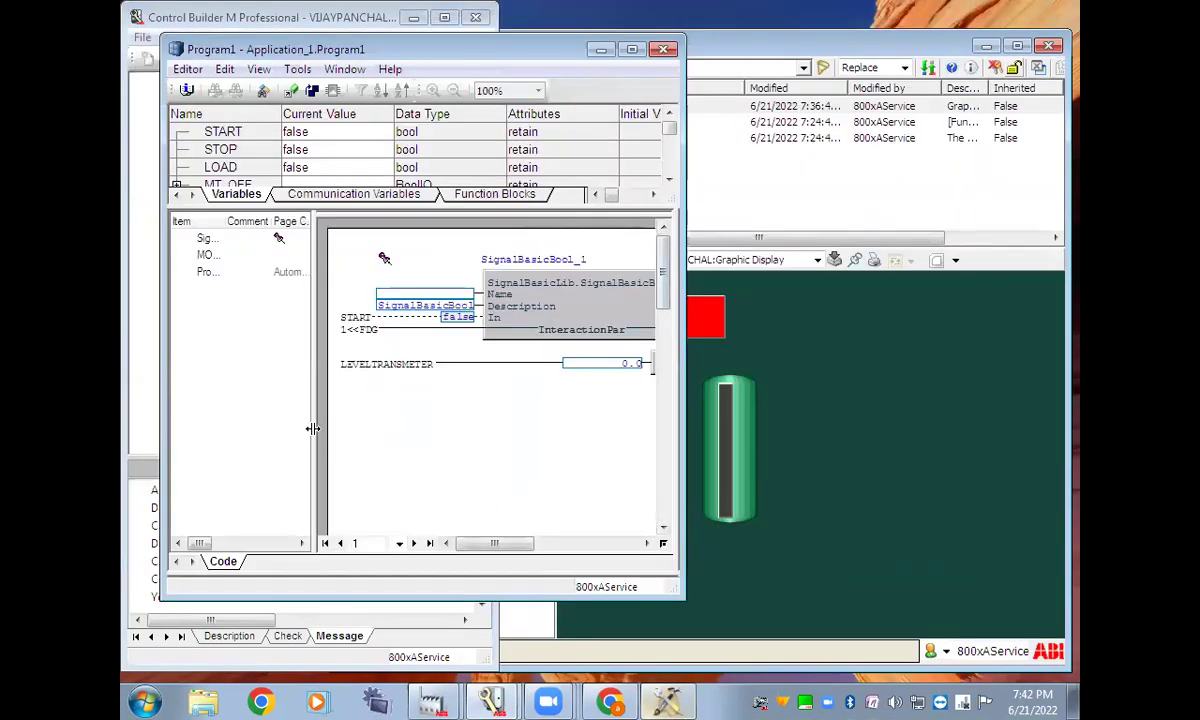
Collapse the Item/Comment pane and narrow the Program1 editor to reveal the VIJAYPANCHAL graphic
{"action": "left_click", "coordinate": [352, 419]}
{"action": "left_click_drag", "start_coordinate": [307, 413], "coordinate": [175, 413]}
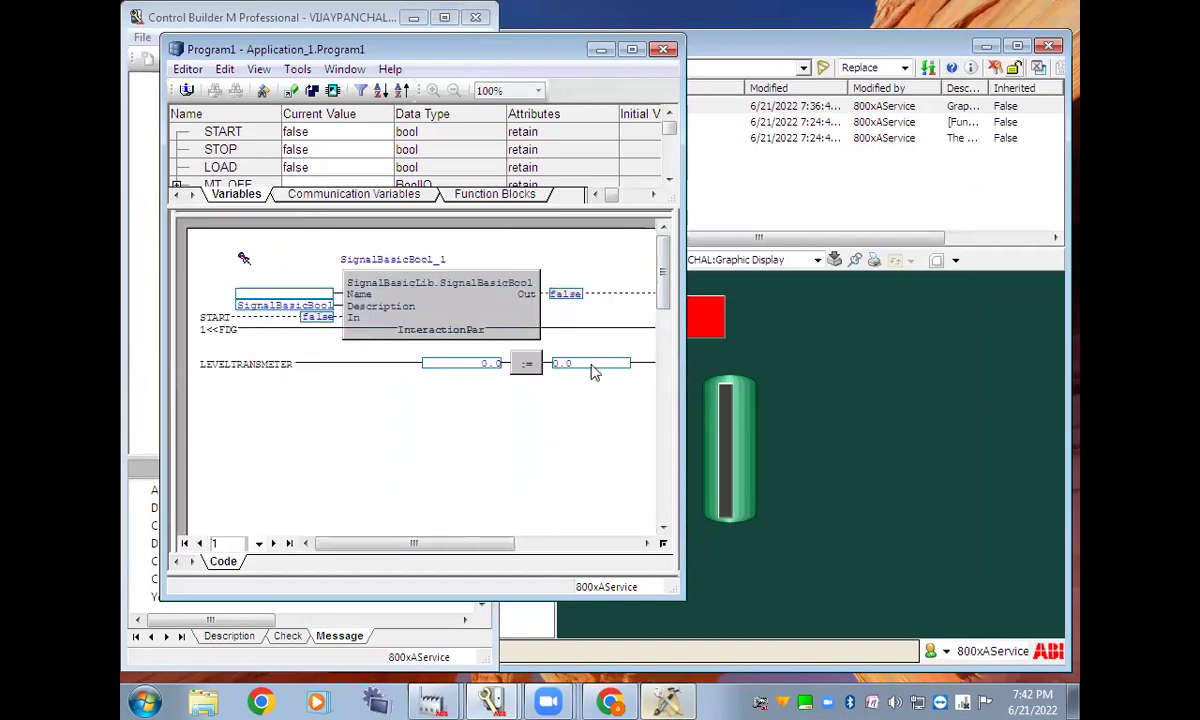
{"action": "left_click_drag", "start_coordinate": [469, 544], "coordinate": [518, 544]}
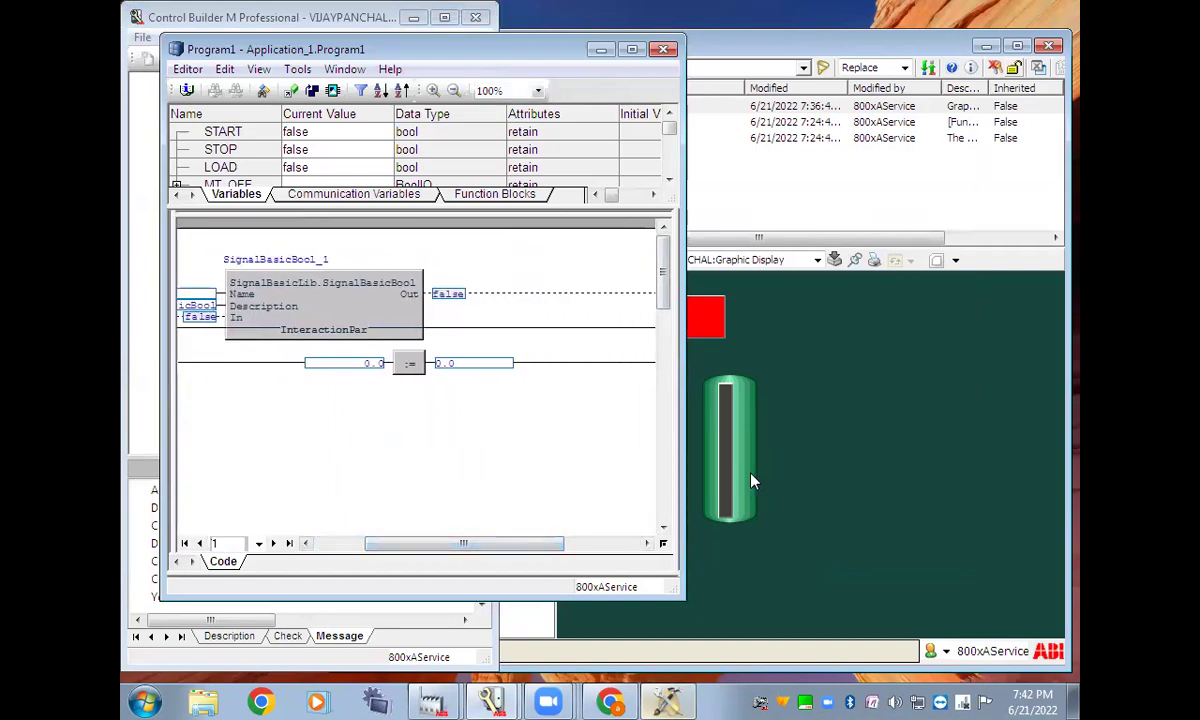
{"action": "left_click_drag", "start_coordinate": [681, 340], "coordinate": [585, 340]}
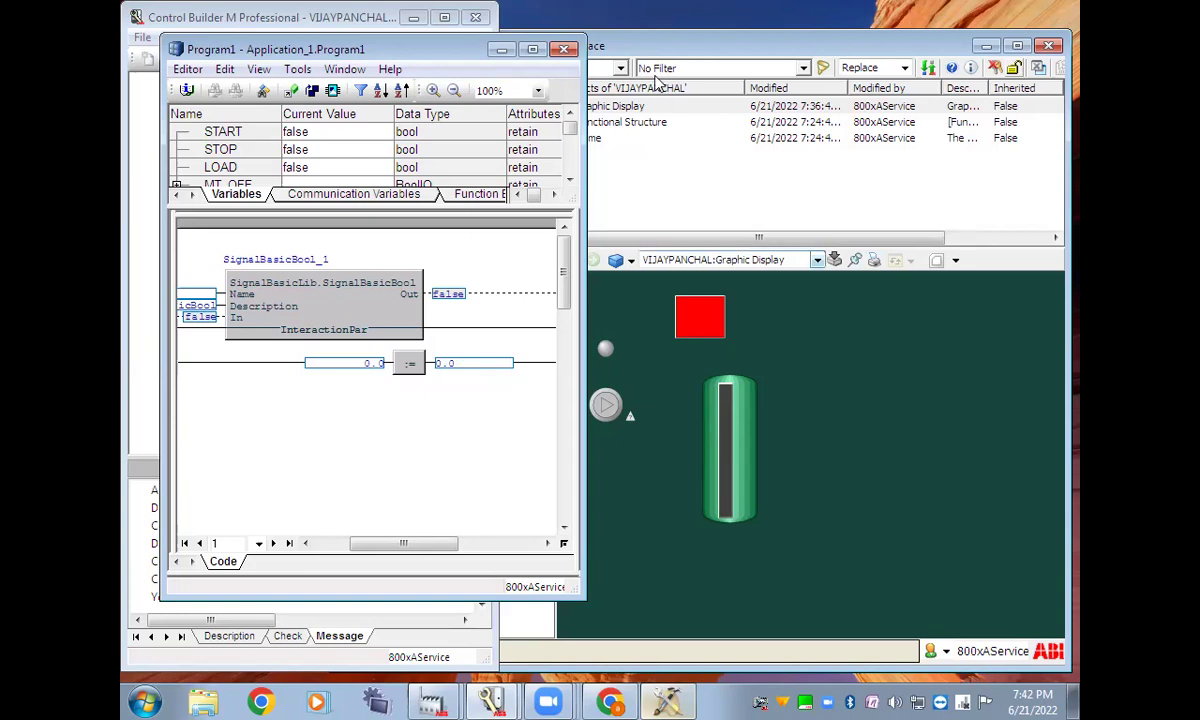
Close Program1 and create a Trend Display aspect on VIJAYPANCHAL through New Aspect
{"action": "left_click", "coordinate": [501, 50]}
{"action": "left_click", "coordinate": [612, 226]}
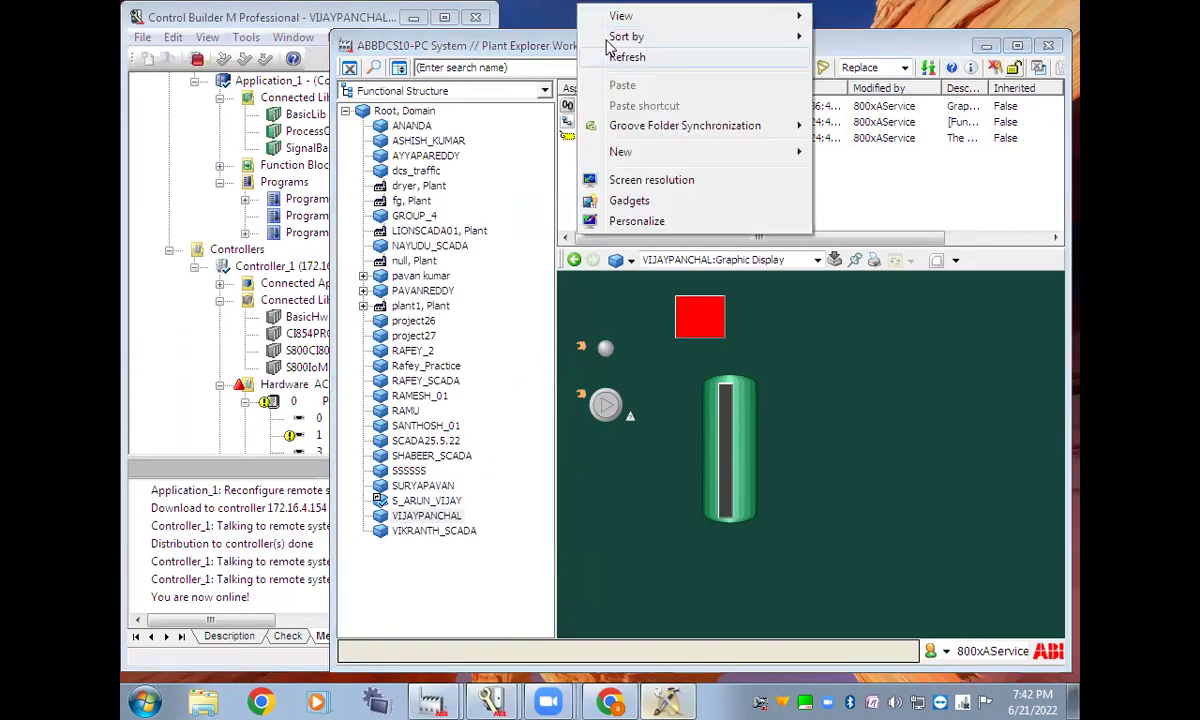
{"action": "right_click", "coordinate": [440, 518]}
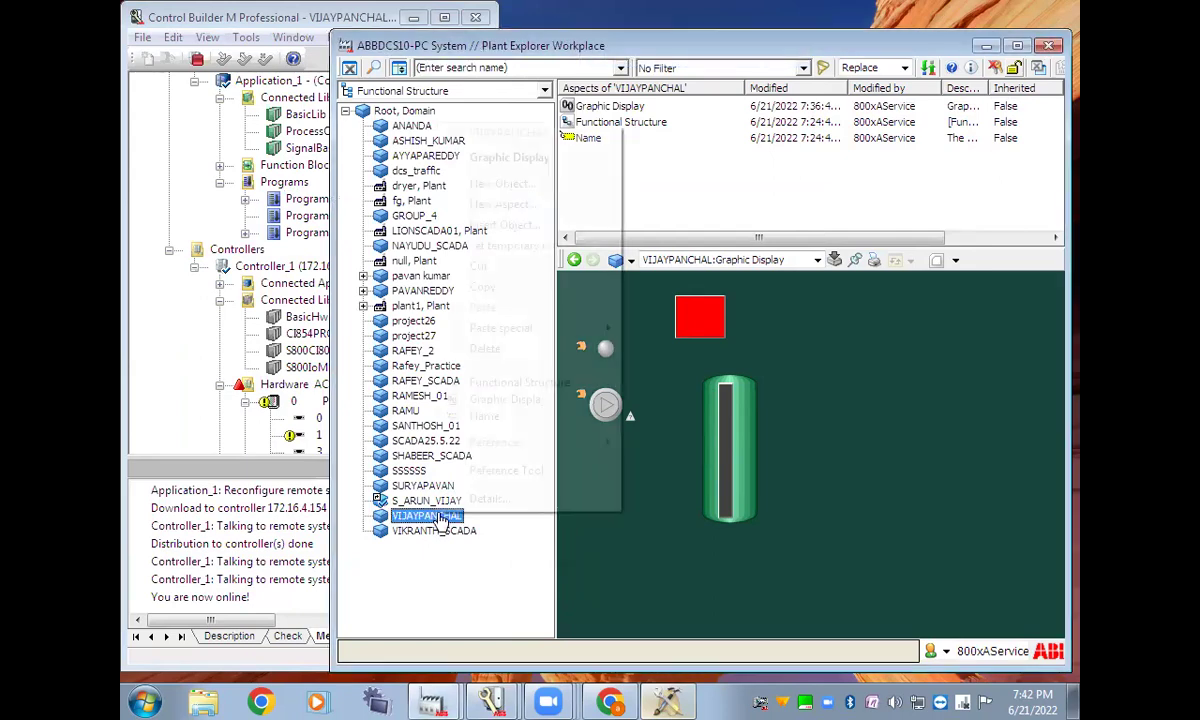
{"action": "left_click", "coordinate": [497, 204]}
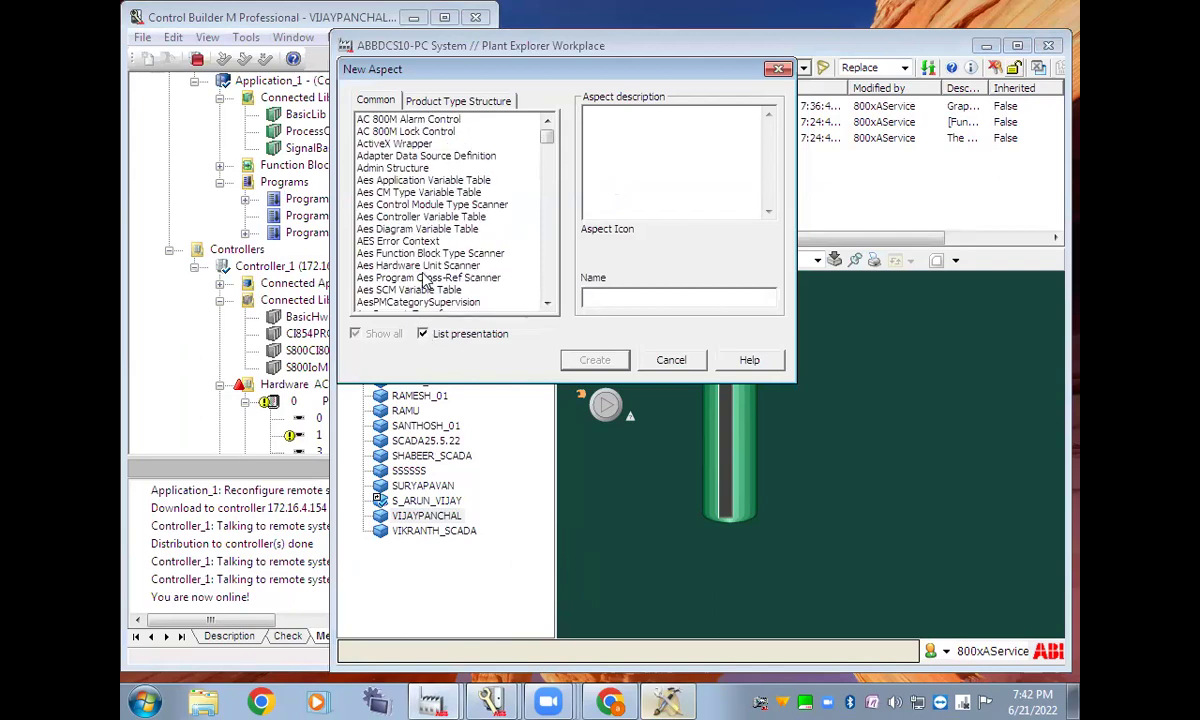
{"action": "left_click", "coordinate": [426, 278]}
{"action": "key", "text": "t"}
{"action": "key", "text": "r"}
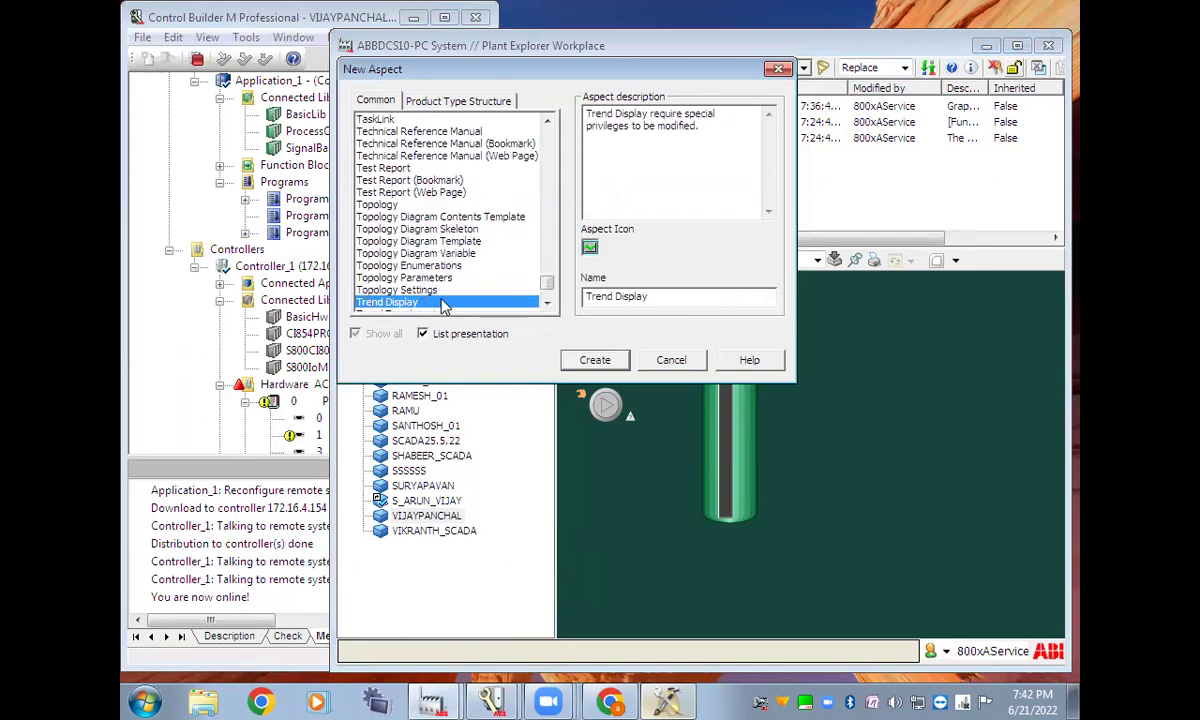
{"action": "scroll", "coordinate": [420, 285], "scroll_direction": "down", "scroll_amount": 1}
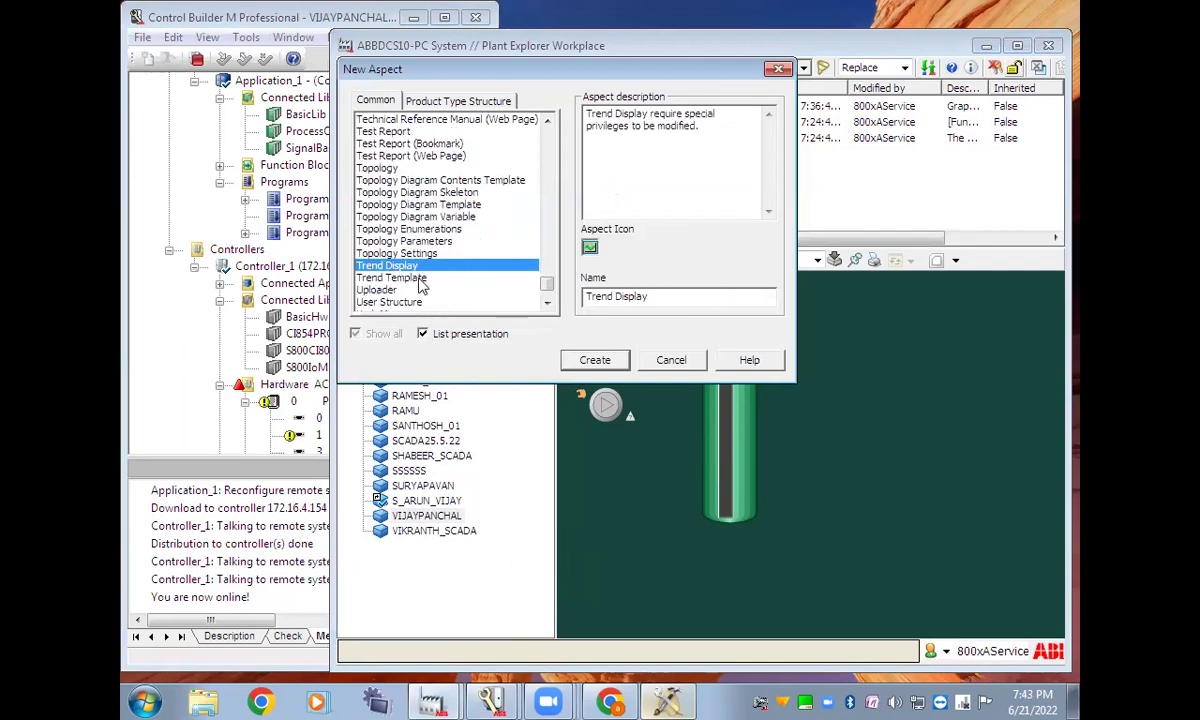
{"action": "left_click", "coordinate": [595, 362]}
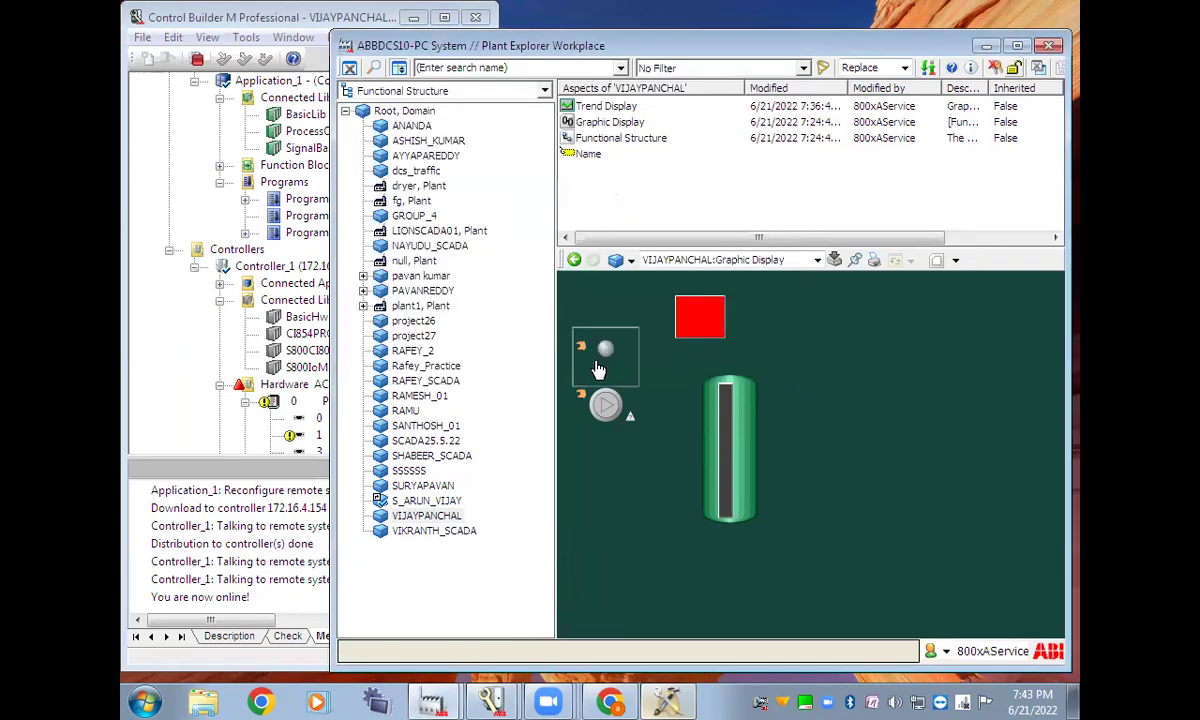
Open the new Trend Display in its own window, moved higher and made taller
{"action": "left_click", "coordinate": [603, 108]}
{"action": "double_click", "coordinate": [610, 107]}
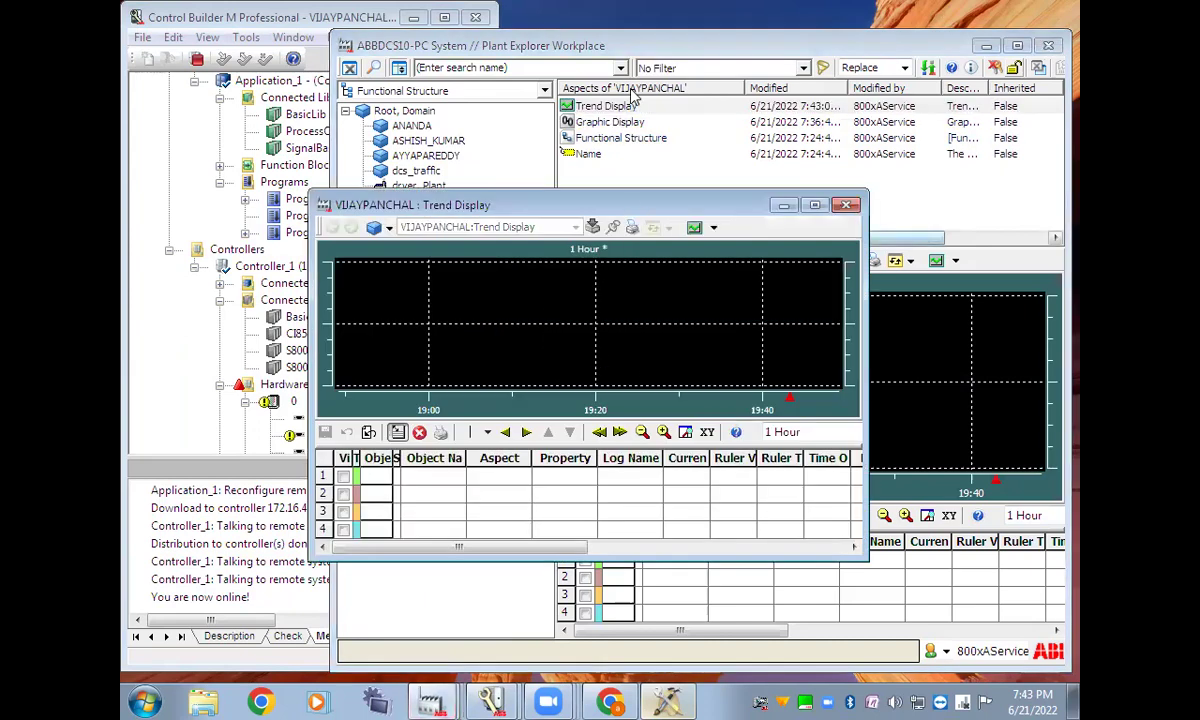
{"action": "left_click_drag", "start_coordinate": [640, 210], "coordinate": [634, 94]}
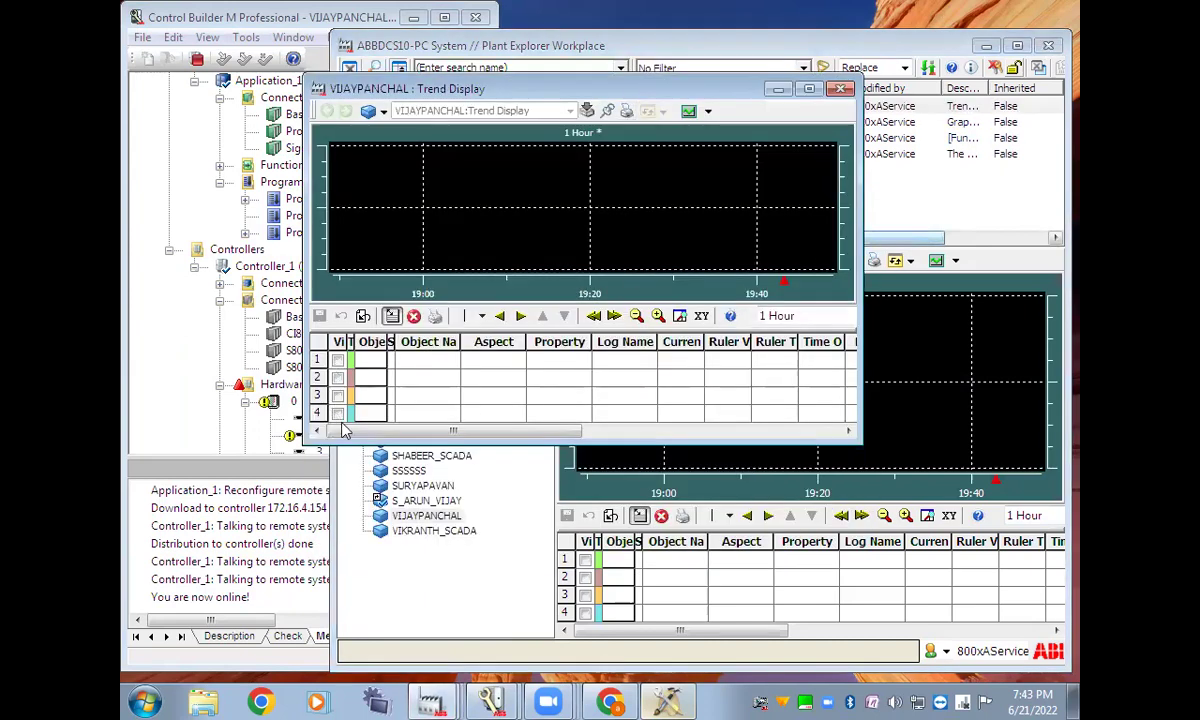
{"action": "left_click_drag", "start_coordinate": [354, 436], "coordinate": [354, 486]}
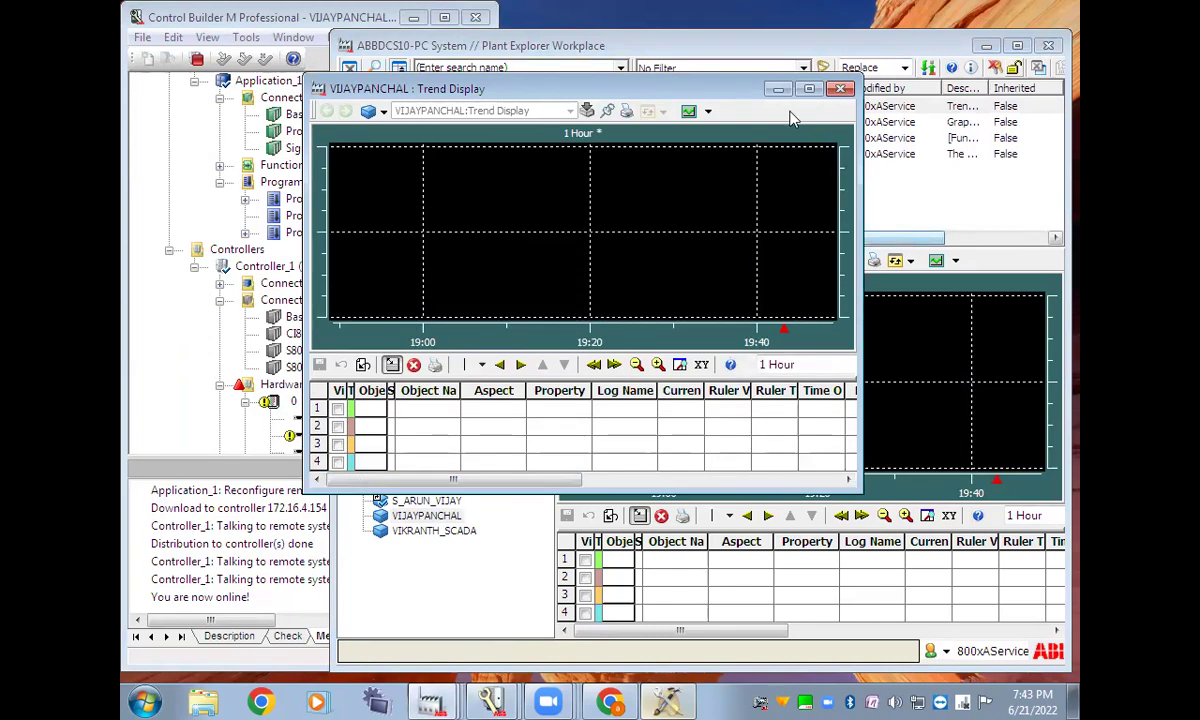
Make trace row 1 visible, widen the Object Icon column, and start choosing row 1's object
{"action": "left_click", "coordinate": [337, 409]}
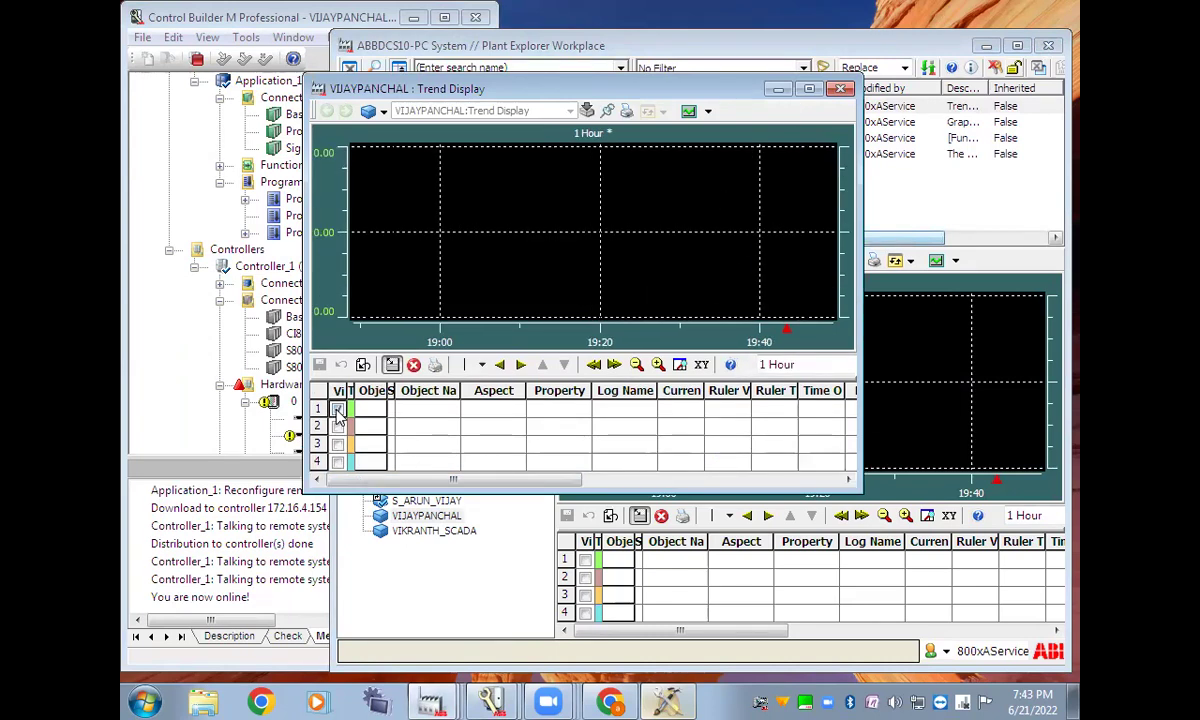
{"action": "left_click_drag", "start_coordinate": [388, 390], "coordinate": [440, 391]}
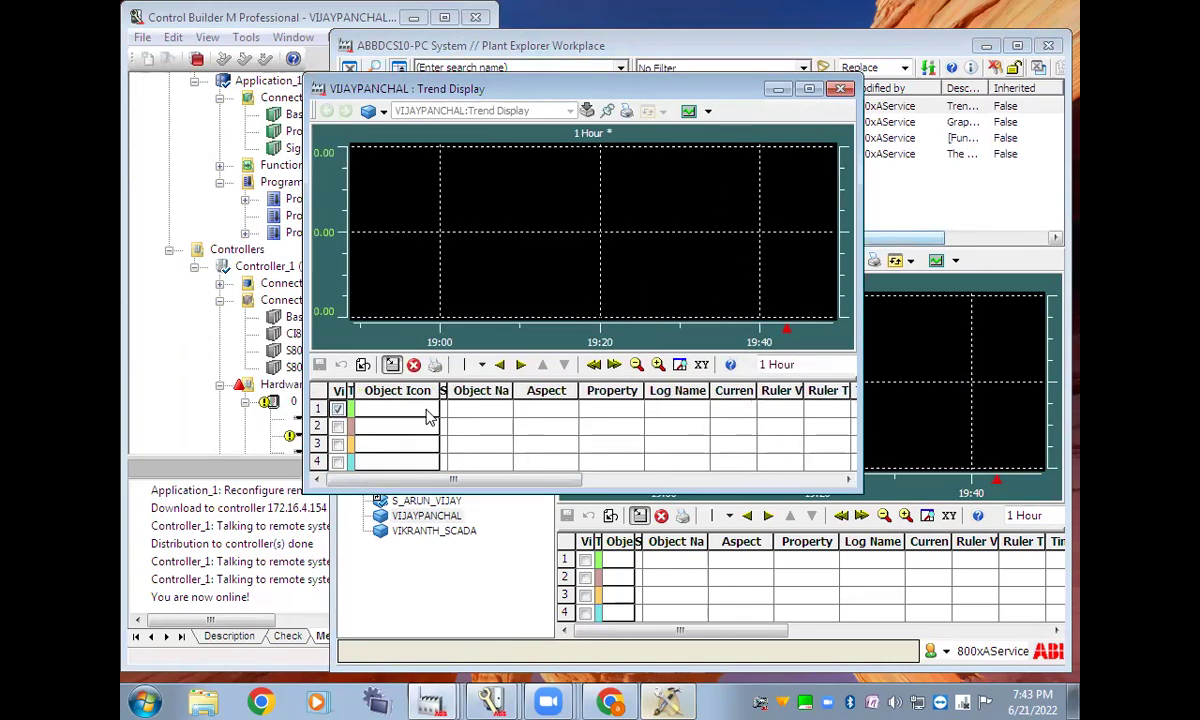
{"action": "double_click", "coordinate": [397, 411]}
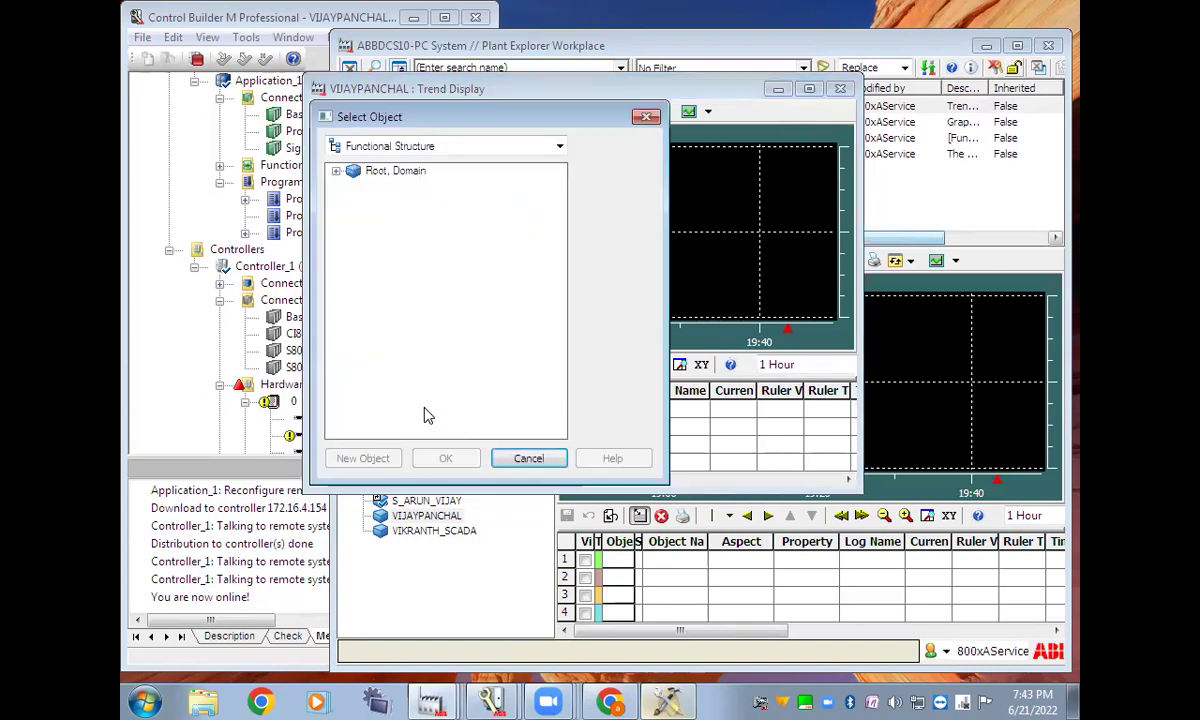
Switch the Select Object browser to Control Structure and expand Root and Control Network
{"action": "left_click", "coordinate": [458, 150]}
{"action": "scroll", "coordinate": [405, 175], "scroll_direction": "up", "scroll_amount": 2}
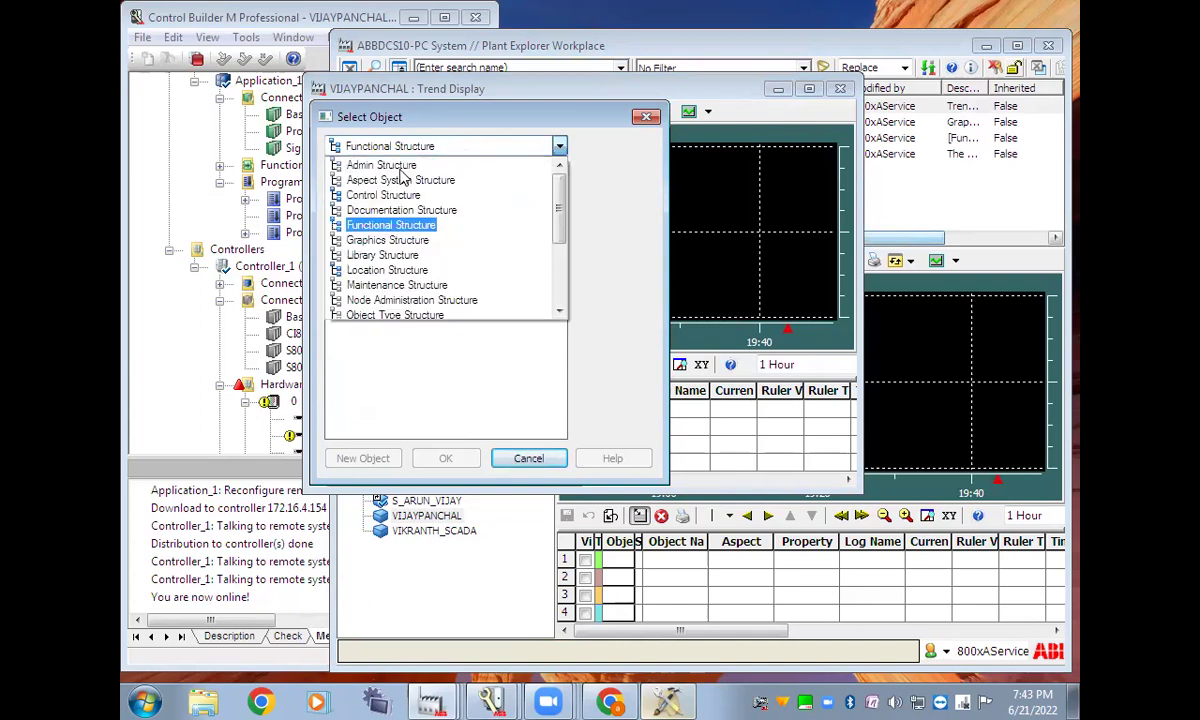
{"action": "left_click", "coordinate": [377, 196]}
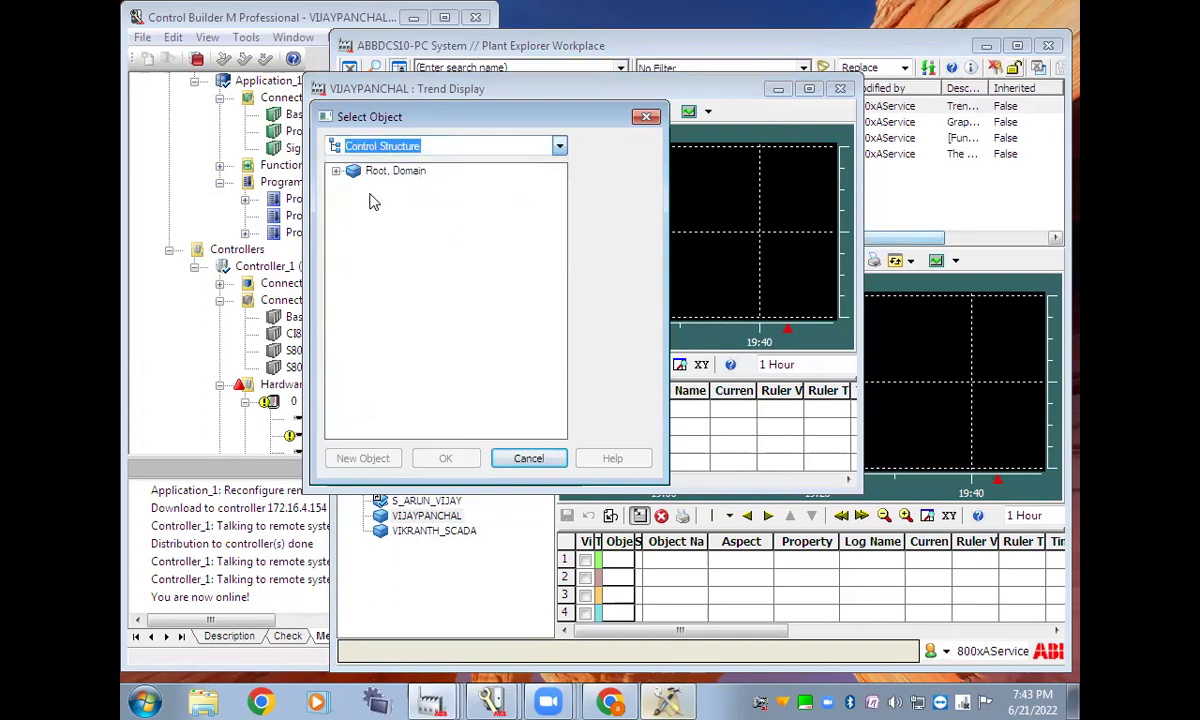
{"action": "left_click", "coordinate": [336, 171]}
{"action": "left_click", "coordinate": [353, 187]}
{"action": "scroll", "coordinate": [410, 290], "scroll_direction": "down", "scroll_amount": 20}
{"action": "scroll", "coordinate": [410, 290], "scroll_direction": "down", "scroll_amount": 20}
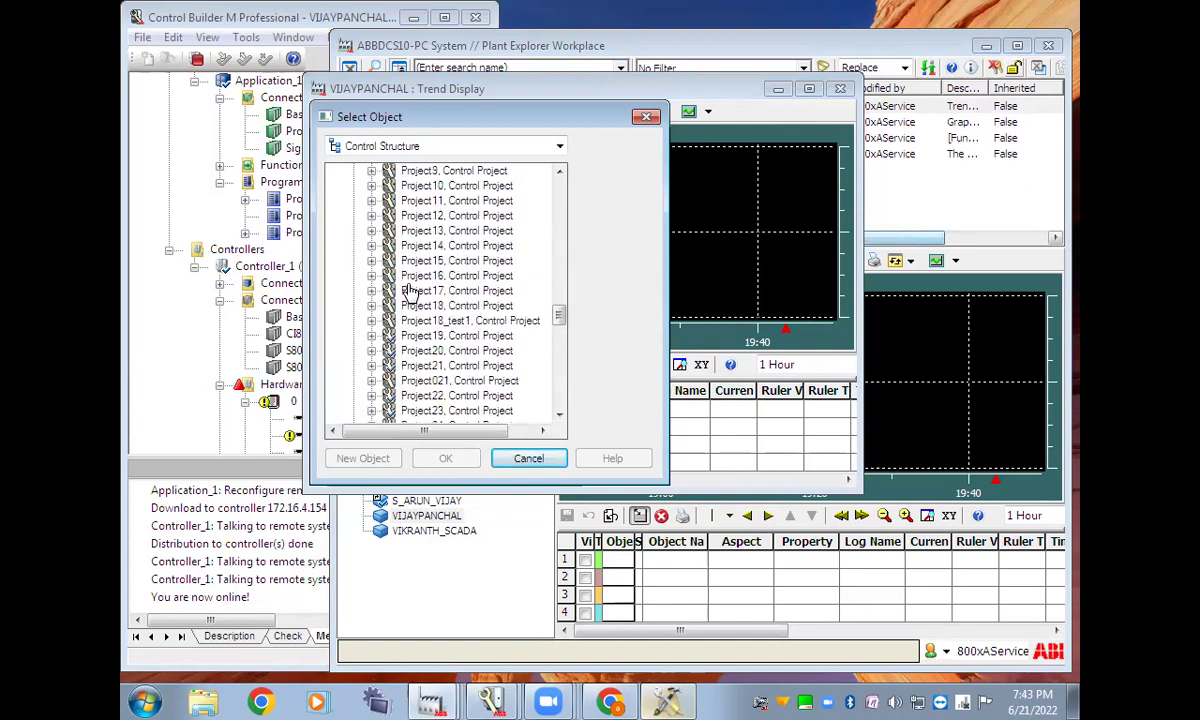
{"action": "scroll", "coordinate": [410, 290], "scroll_direction": "down", "scroll_amount": 3}
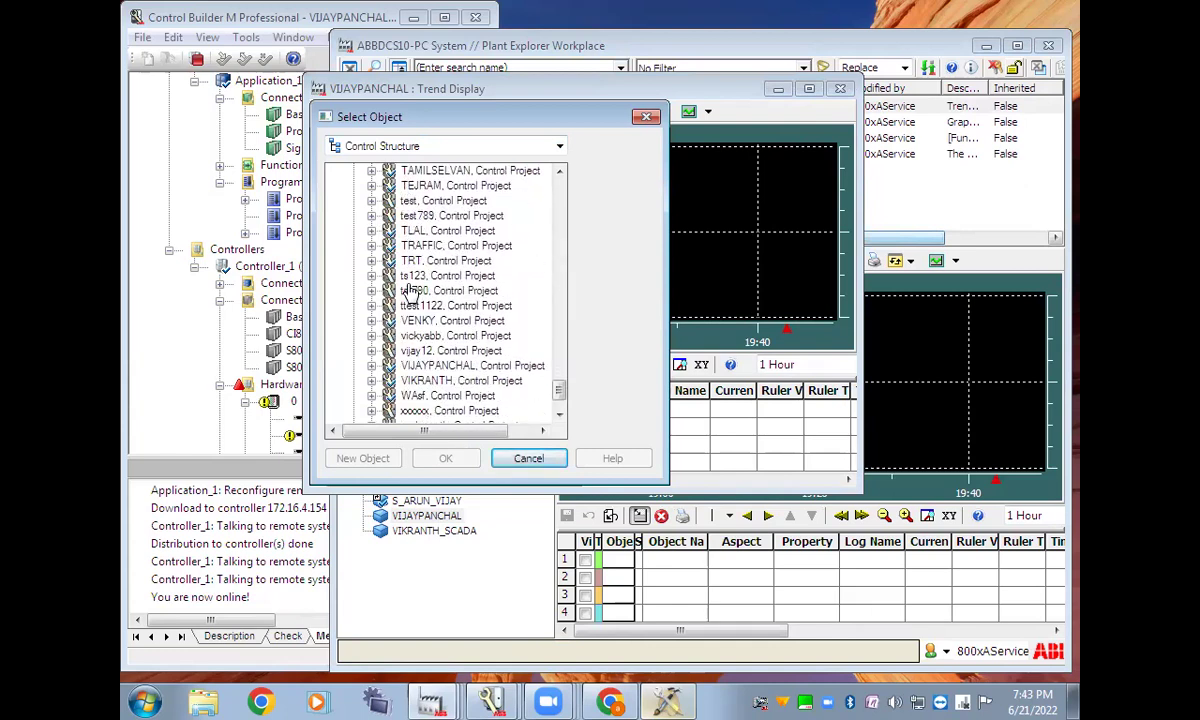
Pick VIJAYPANCHAL > Applications > Application_1 > Programs > Program1 and confirm it for trace row 1
{"action": "left_click", "coordinate": [371, 366]}
{"action": "scroll", "coordinate": [372, 330], "scroll_direction": "down", "scroll_amount": 2}
{"action": "left_click", "coordinate": [389, 290]}
{"action": "left_click", "coordinate": [407, 305]}
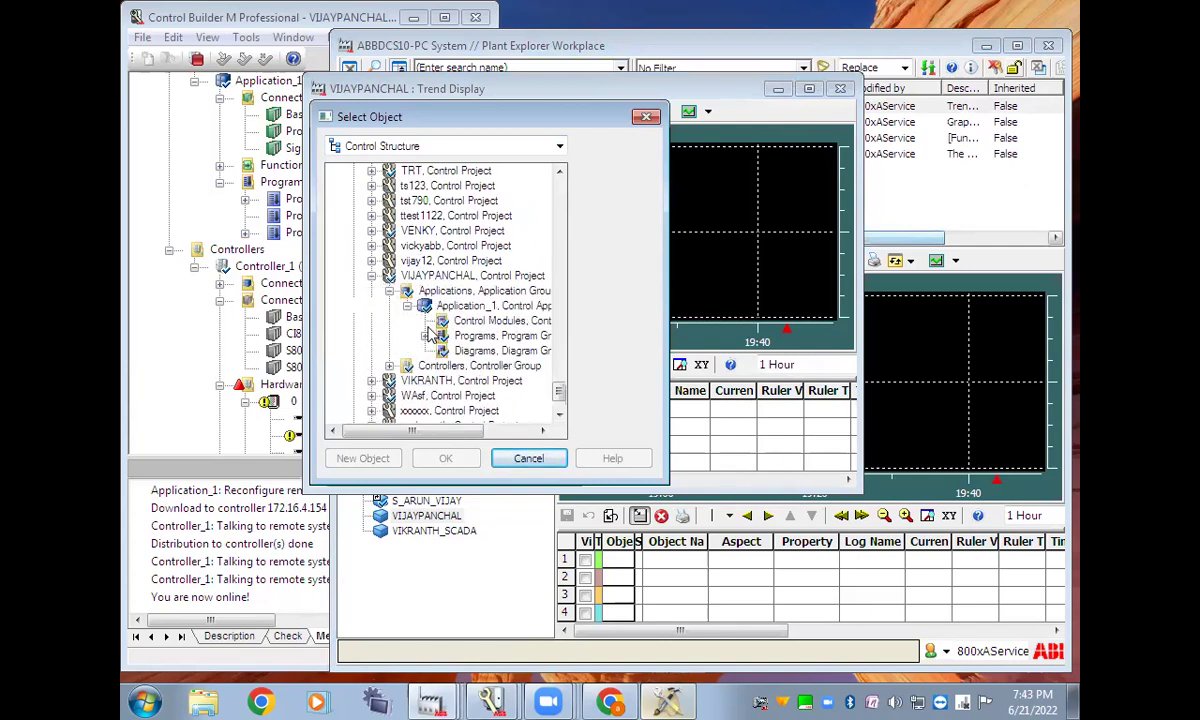
{"action": "left_click", "coordinate": [425, 336]}
{"action": "left_click", "coordinate": [505, 351]}
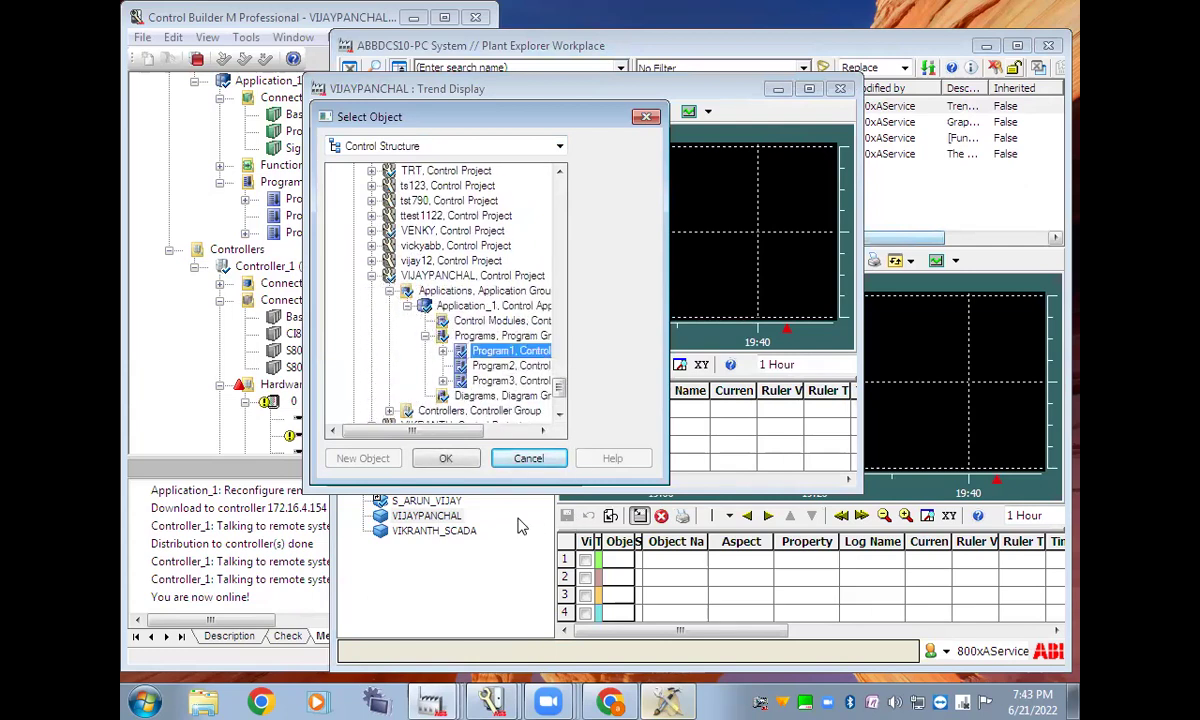
{"action": "left_click", "coordinate": [445, 458]}
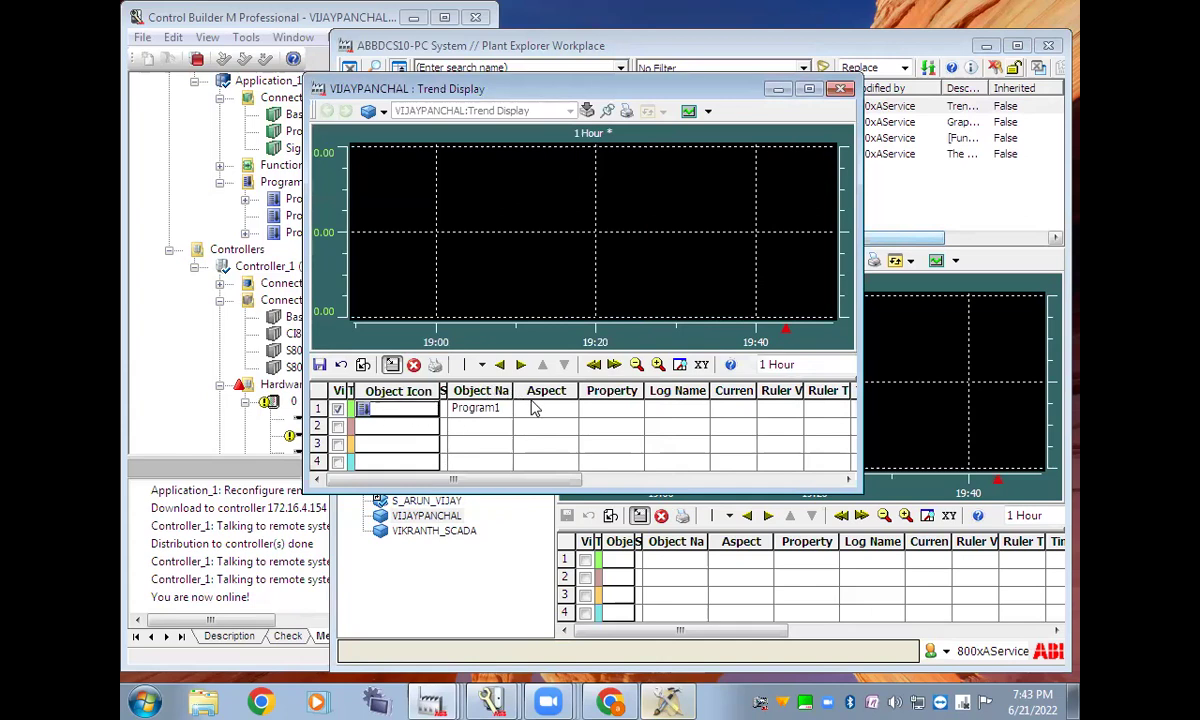
Set trace row 1's aspect to Program
{"action": "left_click", "coordinate": [550, 409]}
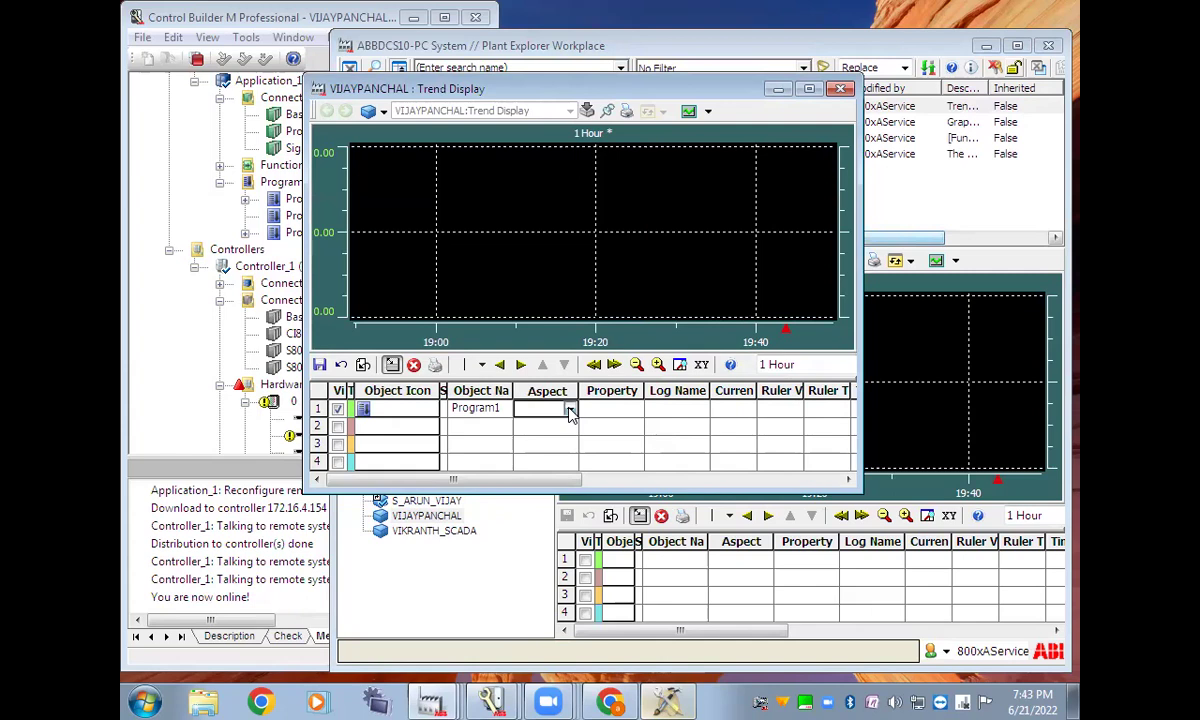
{"action": "left_click", "coordinate": [569, 410]}
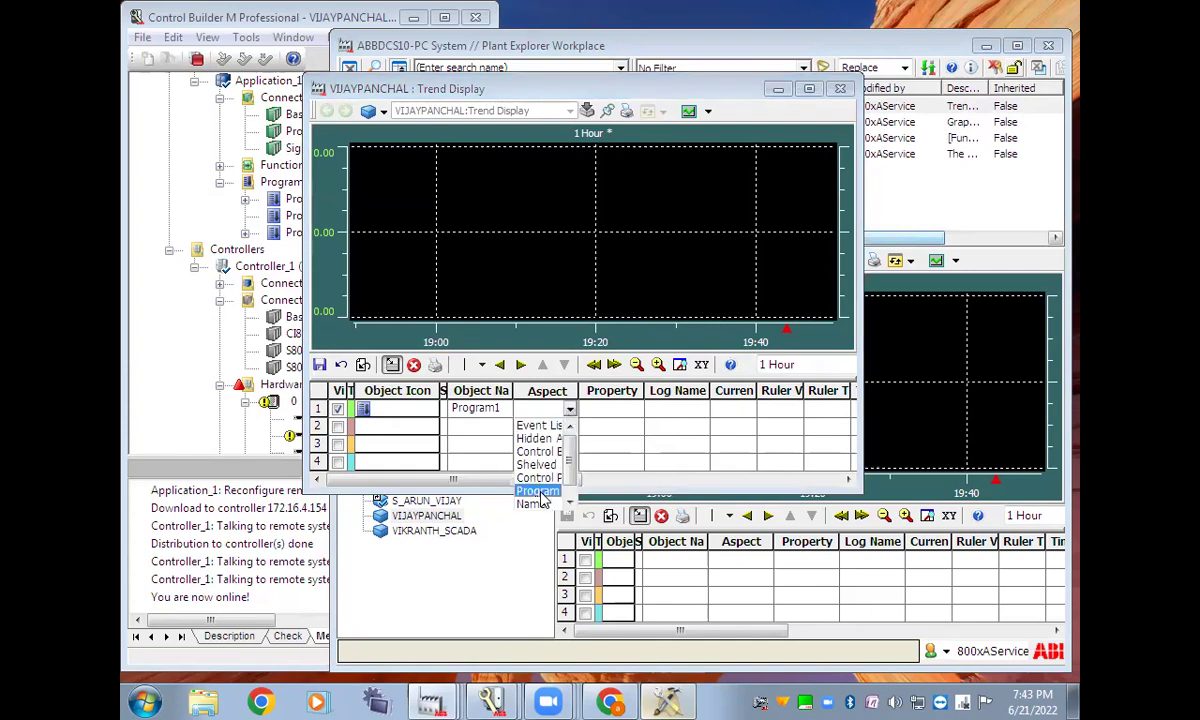
{"action": "left_click", "coordinate": [541, 497]}
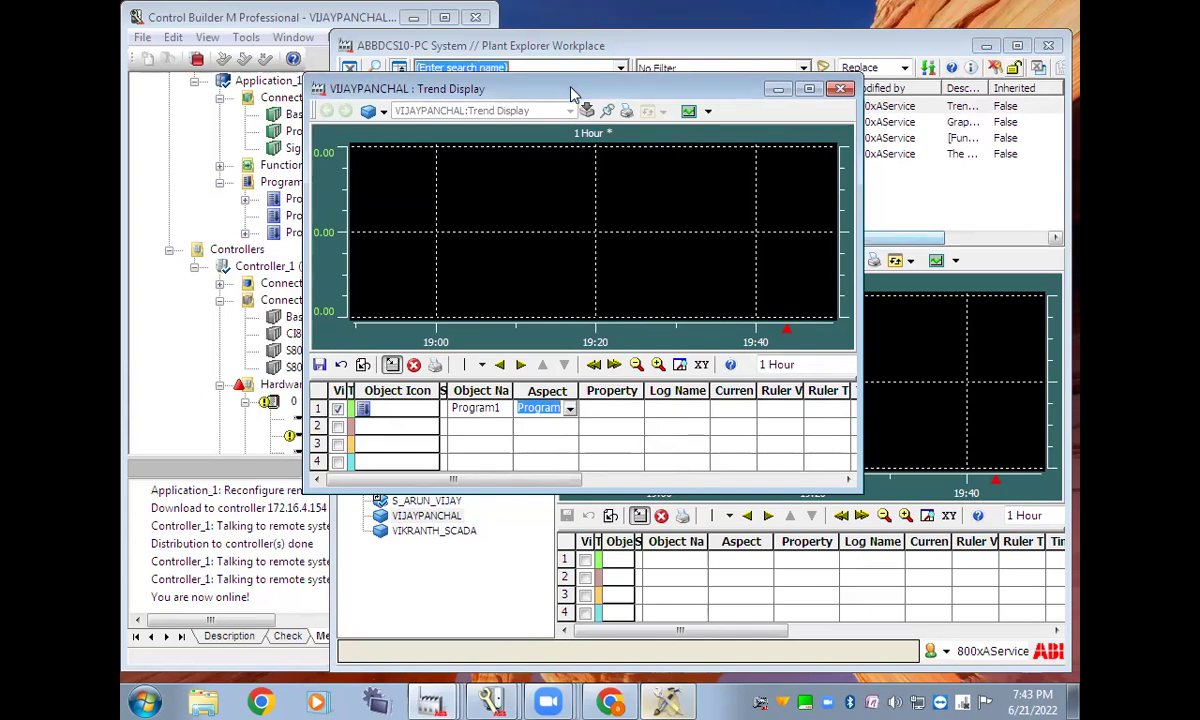
Widen the trend window and set row 1's property to VALUE
{"action": "left_click_drag", "start_coordinate": [572, 92], "coordinate": [499, 86]}
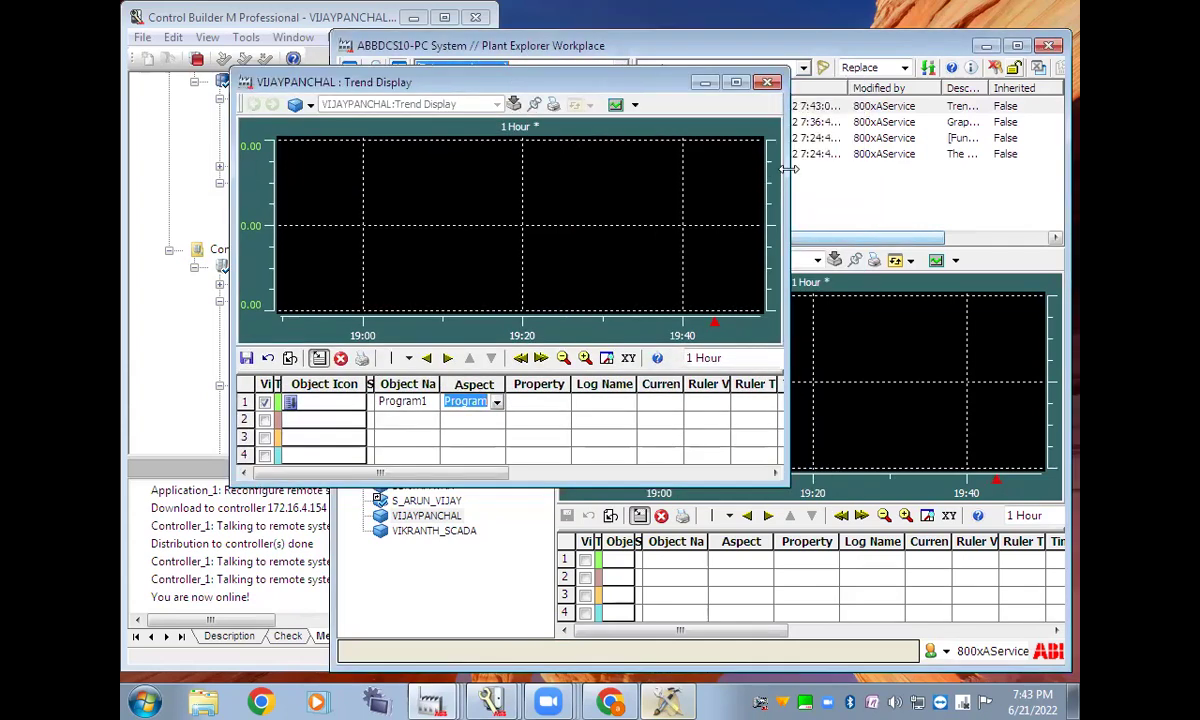
{"action": "left_click_drag", "start_coordinate": [788, 169], "coordinate": [893, 170]}
{"action": "left_click", "coordinate": [548, 402]}
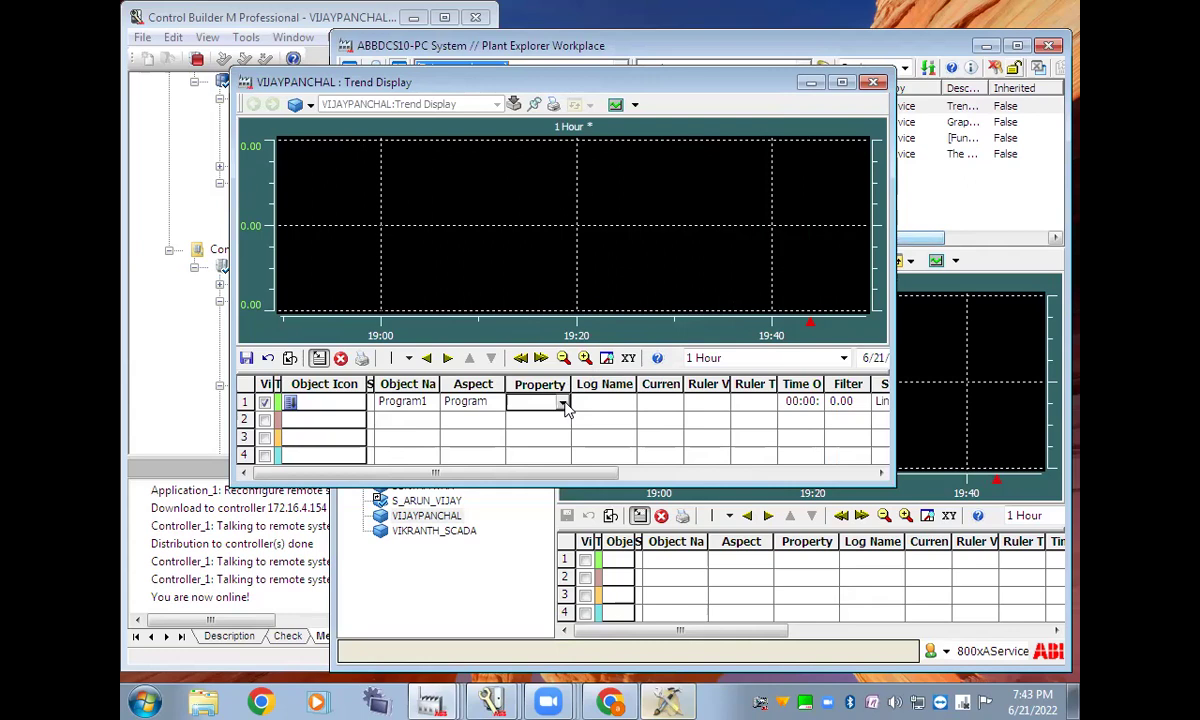
{"action": "left_click", "coordinate": [563, 402]}
{"action": "scroll", "coordinate": [565, 408], "scroll_direction": "down", "scroll_amount": 10}
{"action": "scroll", "coordinate": [565, 408], "scroll_direction": "down", "scroll_amount": 5}
{"action": "scroll", "coordinate": [533, 502], "scroll_direction": "up", "scroll_amount": 4}
{"action": "scroll", "coordinate": [533, 502], "scroll_direction": "down", "scroll_amount": 4}
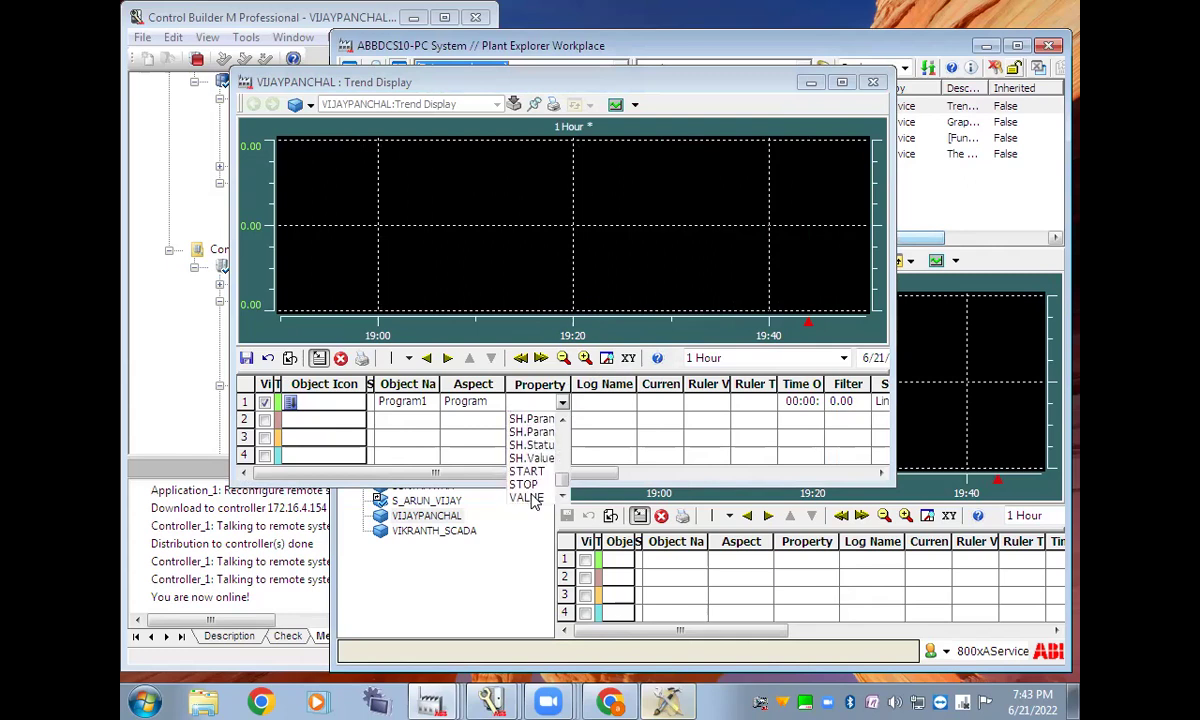
{"action": "left_click", "coordinate": [528, 498]}
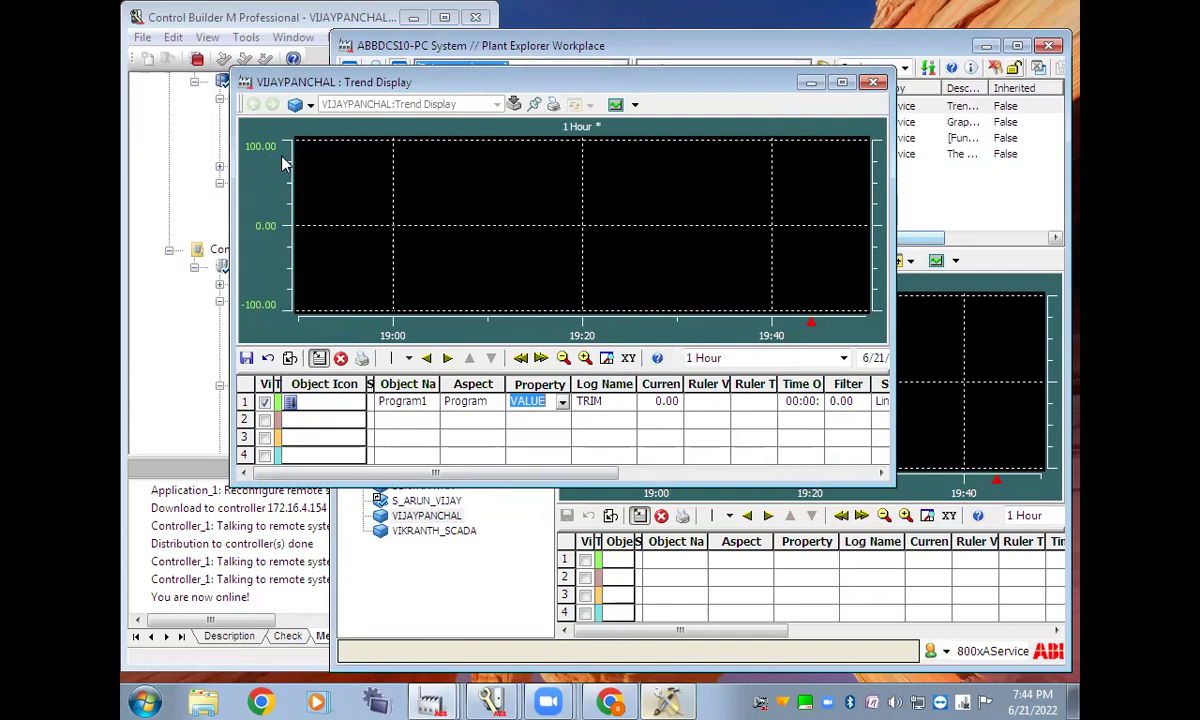
Enter 100 as trace 1's High R, correcting the mistyped 1000, and save the trend display
{"action": "left_click_drag", "start_coordinate": [531, 473], "coordinate": [713, 476]}
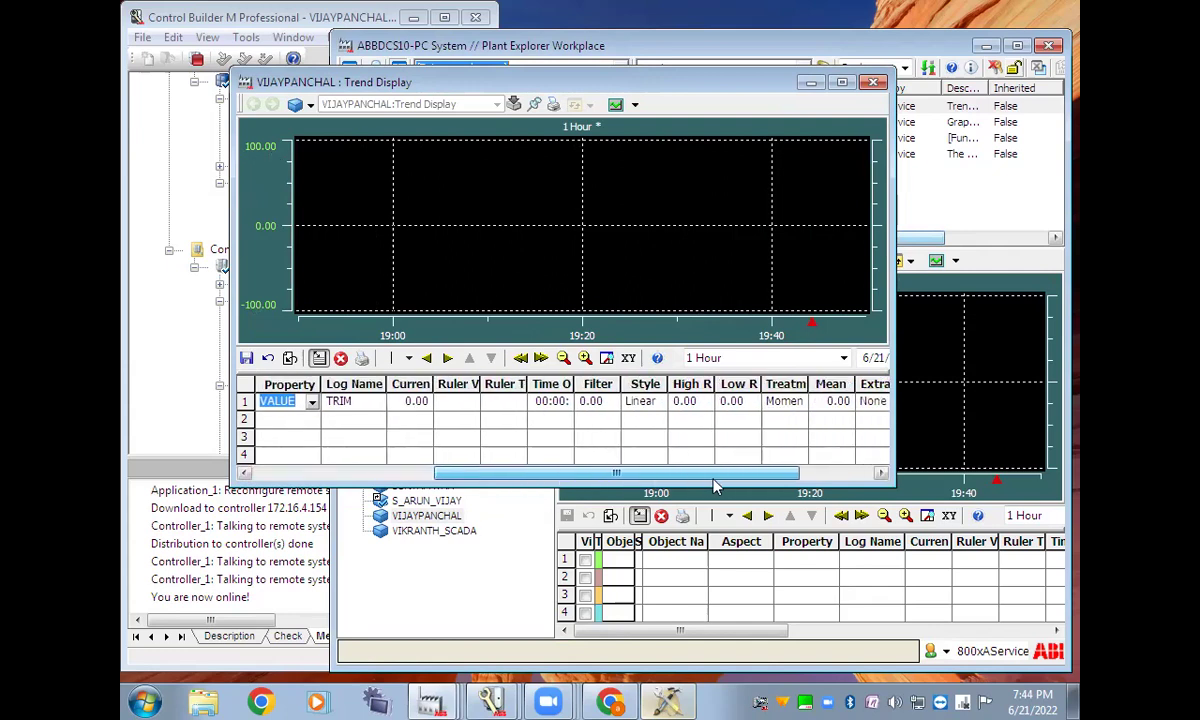
{"action": "left_click", "coordinate": [680, 404]}
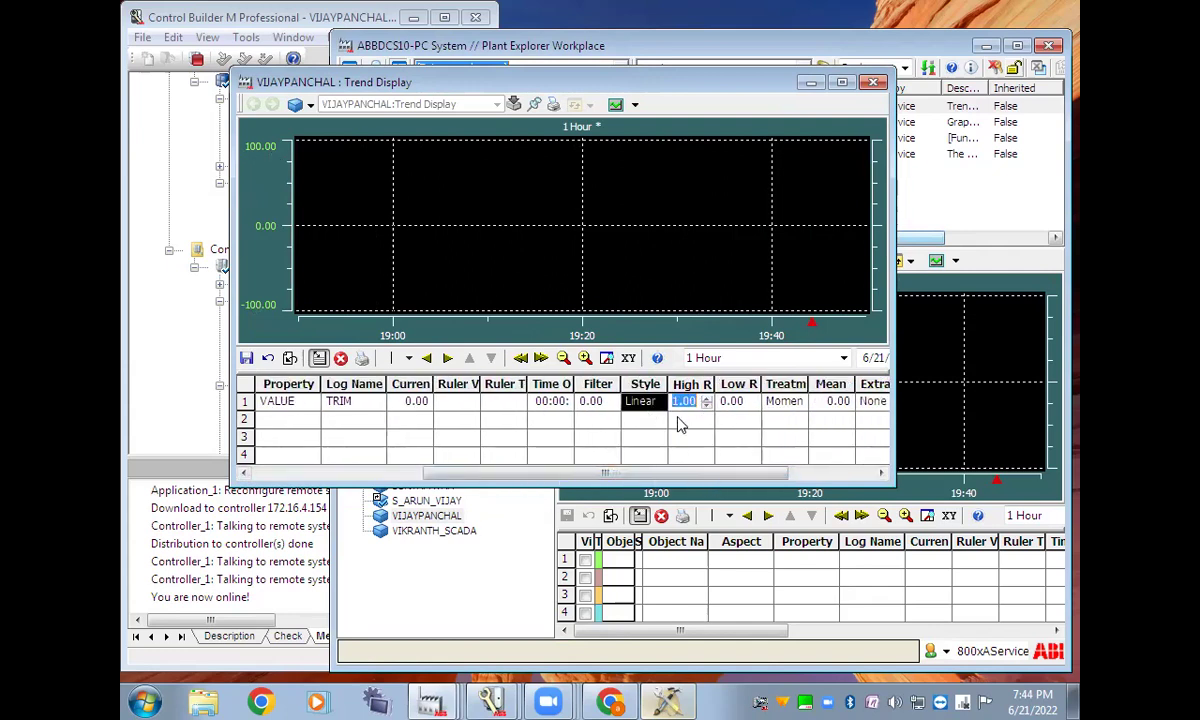
{"action": "type", "text": "10"}
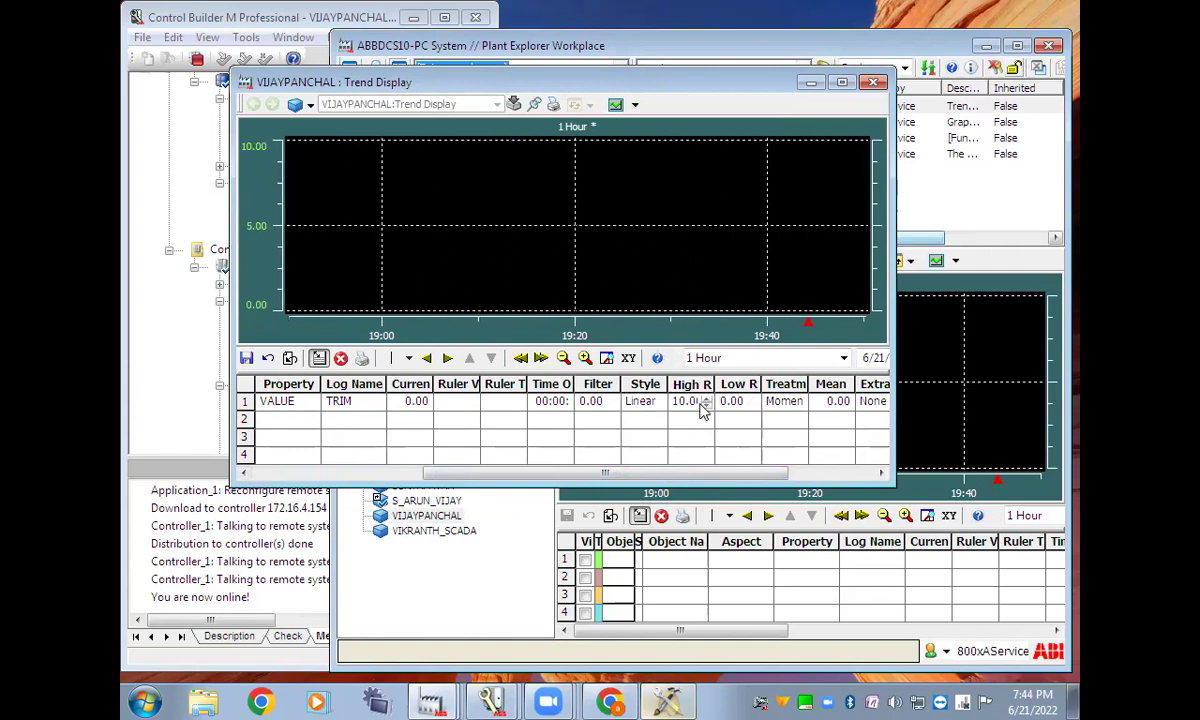
{"action": "type", "text": "00"}
{"action": "key", "text": "Tab"}
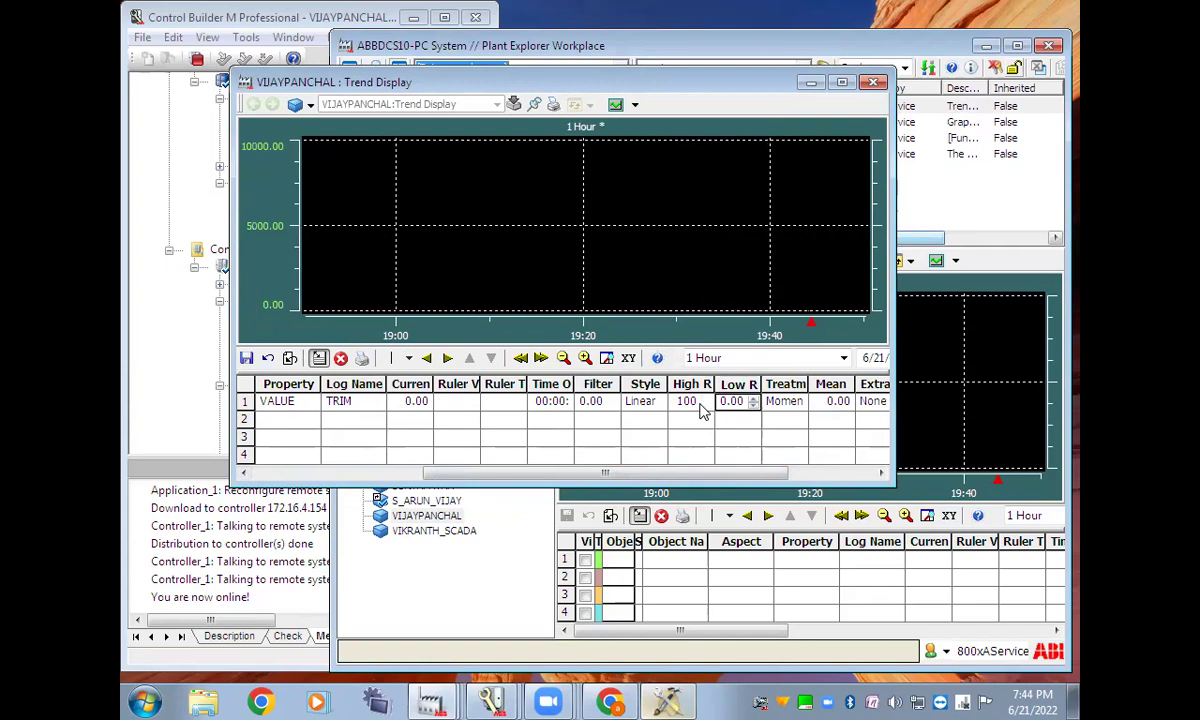
{"action": "left_click", "coordinate": [700, 403]}
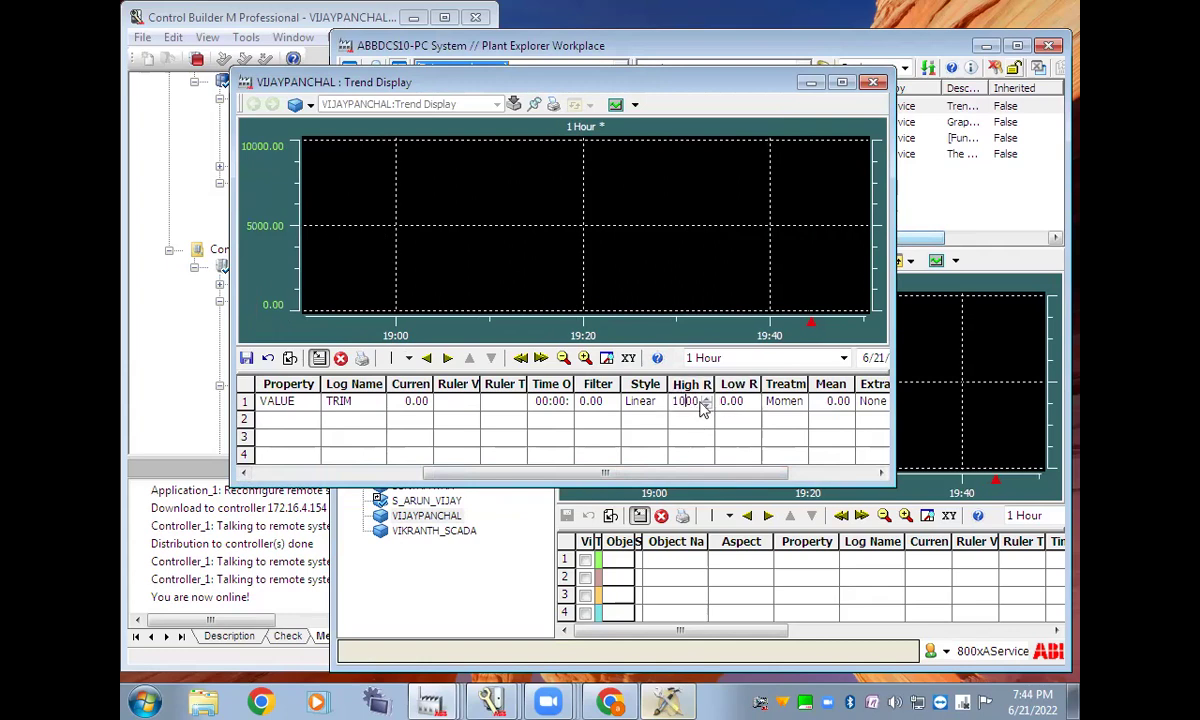
{"action": "key", "text": "Tab"}
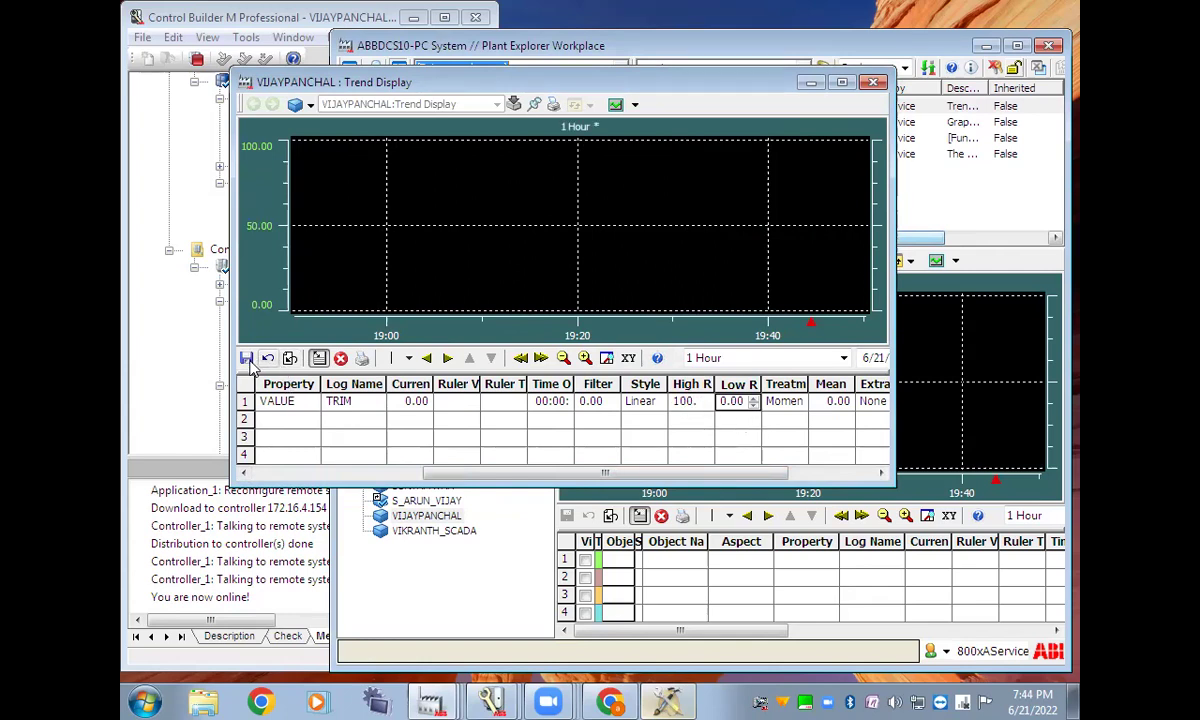
{"action": "left_click", "coordinate": [290, 358]}
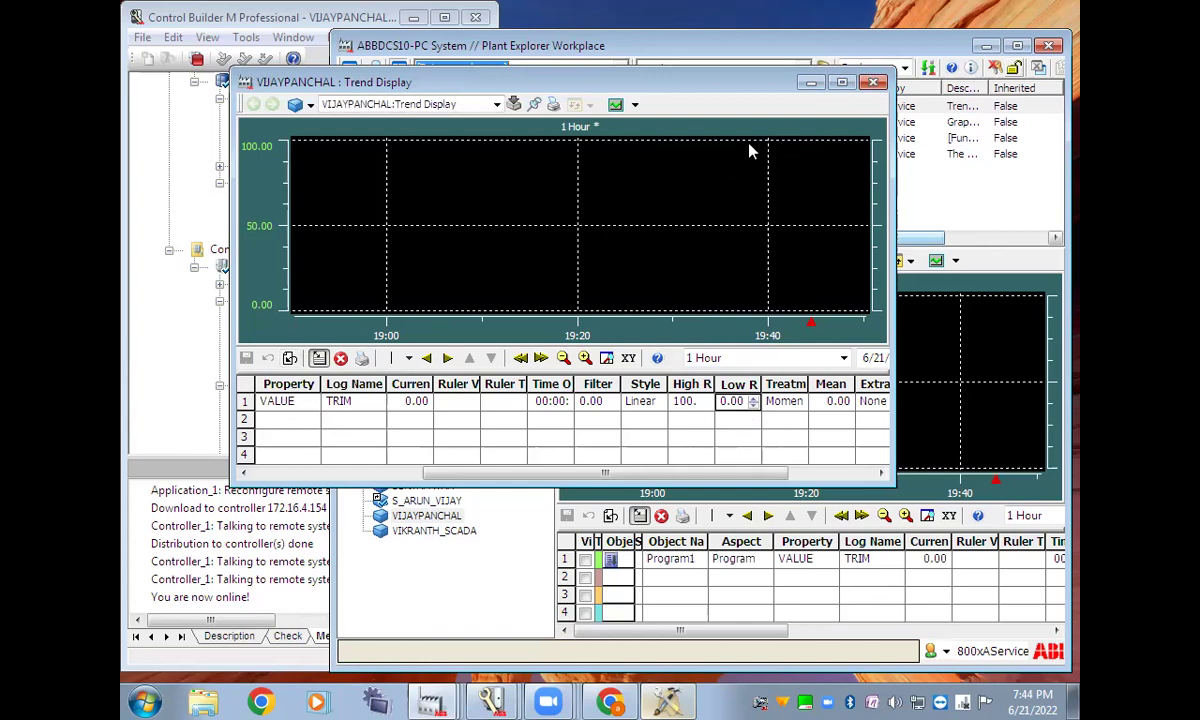
Close the trend window, view VIJAYPANCHAL's Graphic Display aspect, and return to the Process Graphics Editor
{"action": "left_click", "coordinate": [874, 82]}
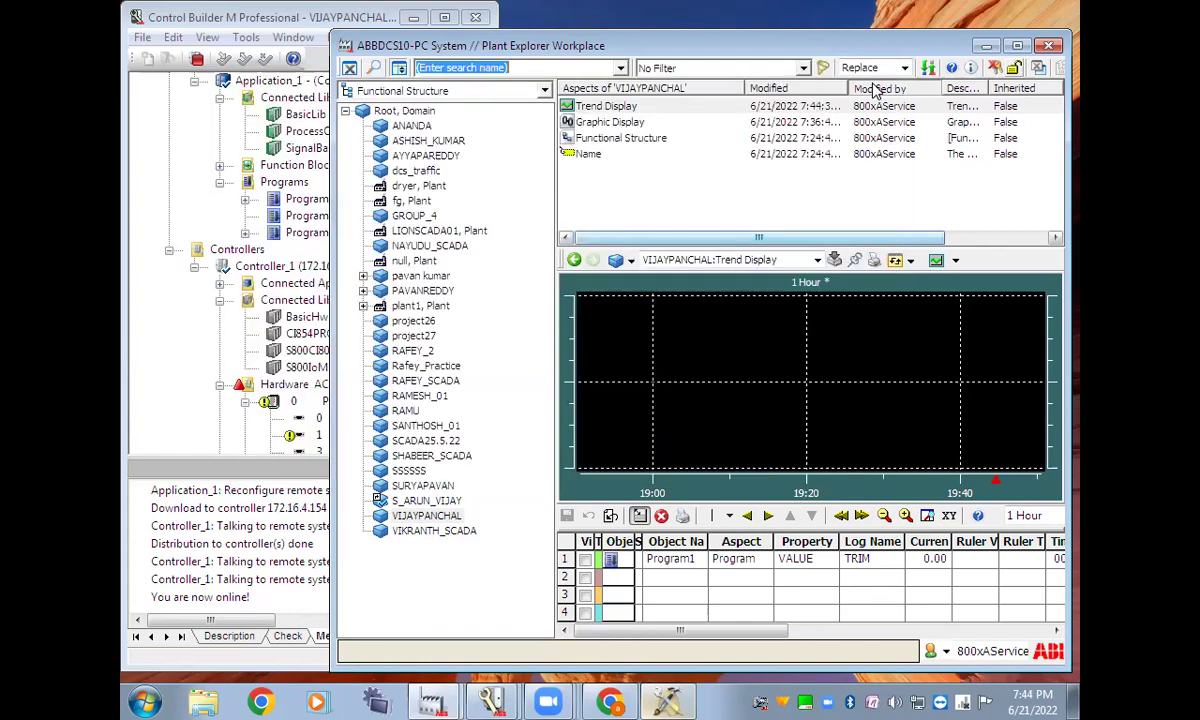
{"action": "left_click", "coordinate": [606, 124]}
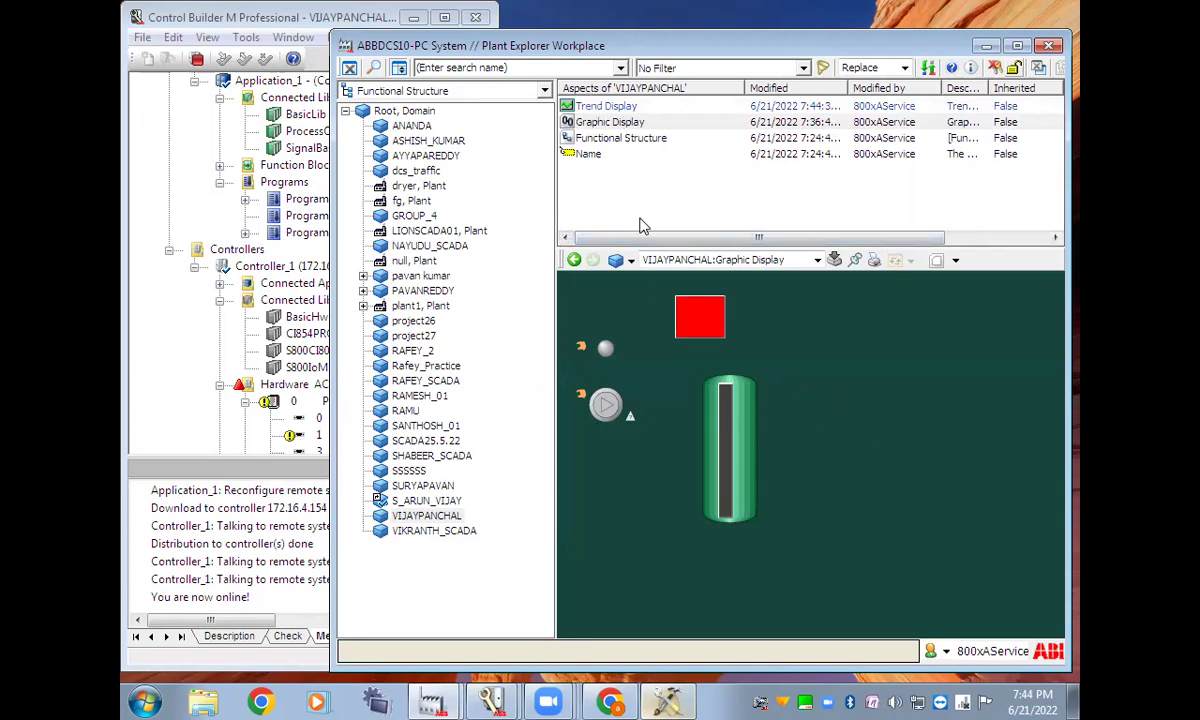
{"action": "left_click", "coordinate": [660, 700]}
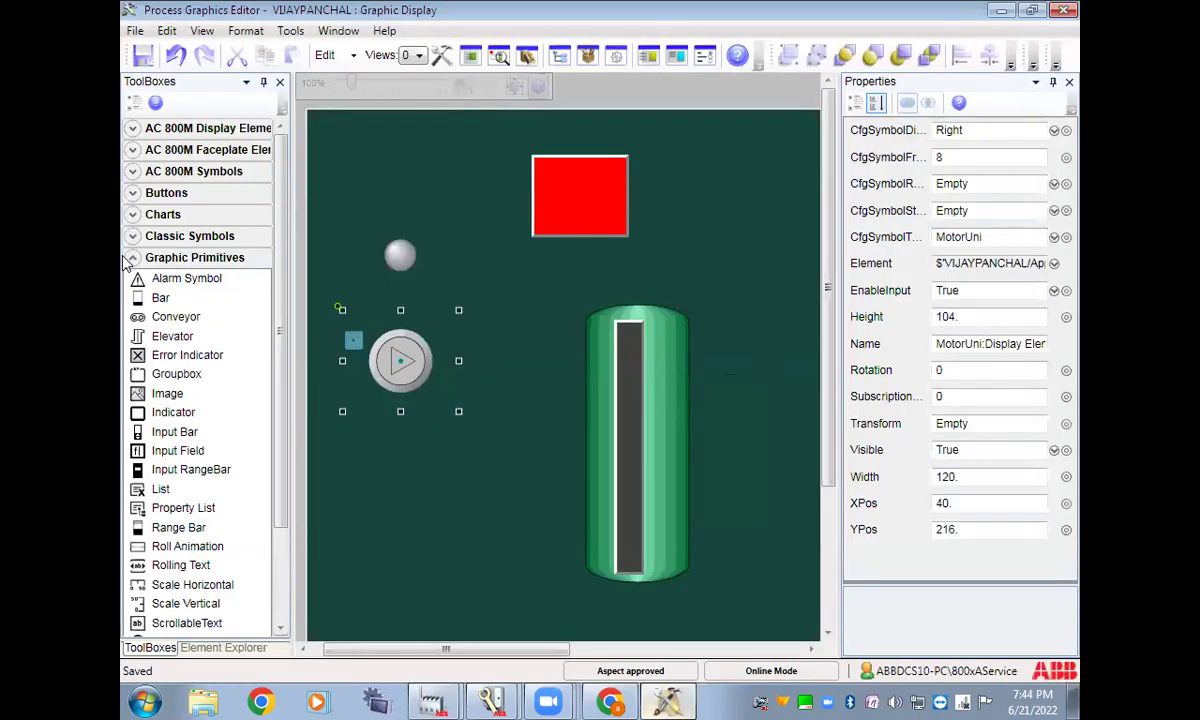
Draw an Aspect View Button from the Buttons toolbox just right of the green tank
{"action": "left_click", "coordinate": [133, 193]}
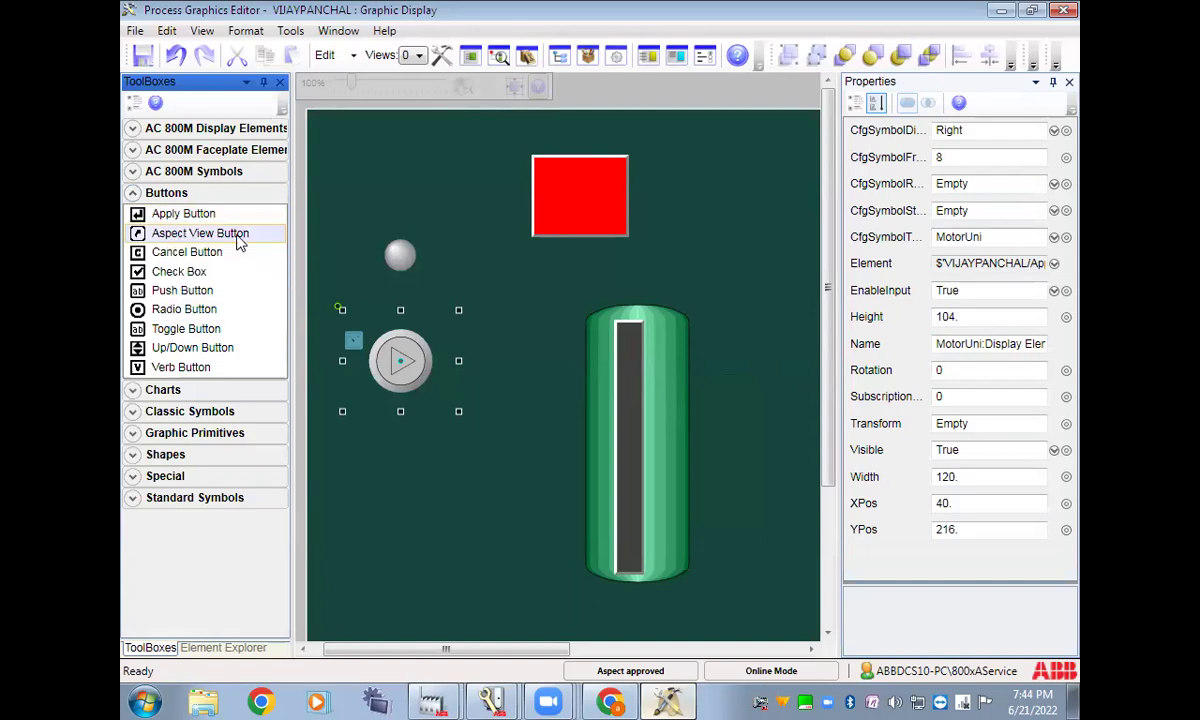
{"action": "left_click", "coordinate": [238, 236]}
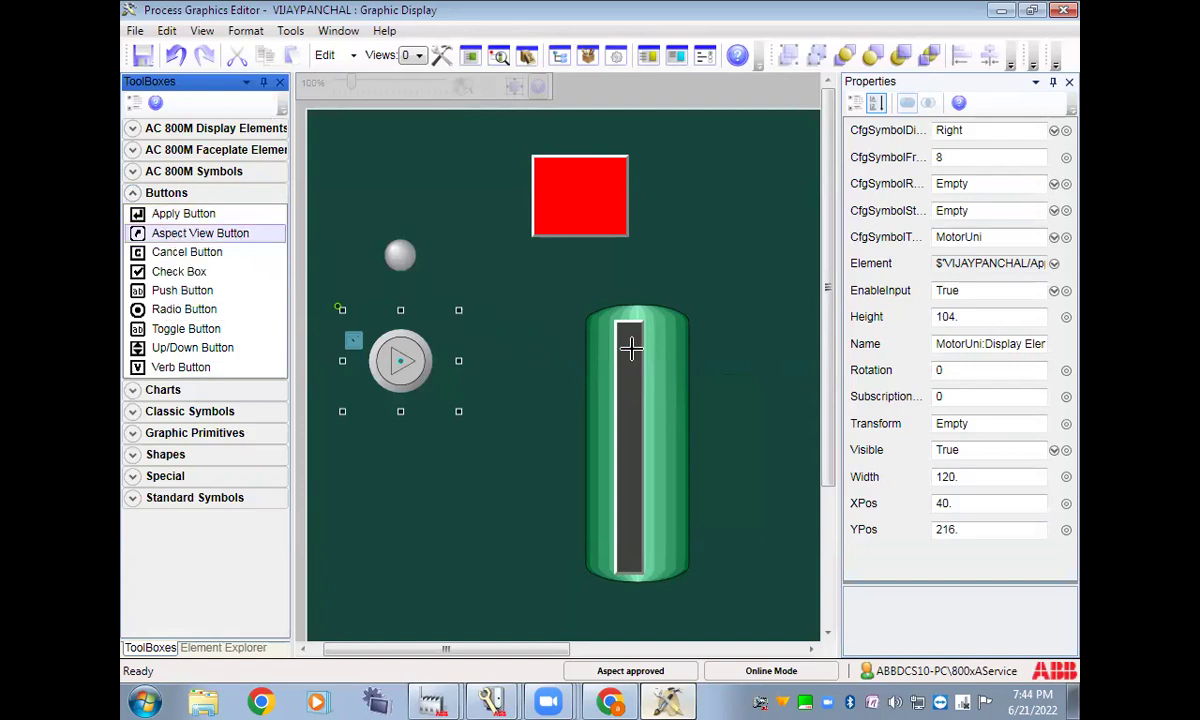
{"action": "mouse_move", "coordinate": [708, 345]}
{"action": "left_mouse_down"}
{"action": "mouse_move", "coordinate": [814, 386]}
{"action": "mouse_move", "coordinate": [797, 384]}
{"action": "left_mouse_up"}
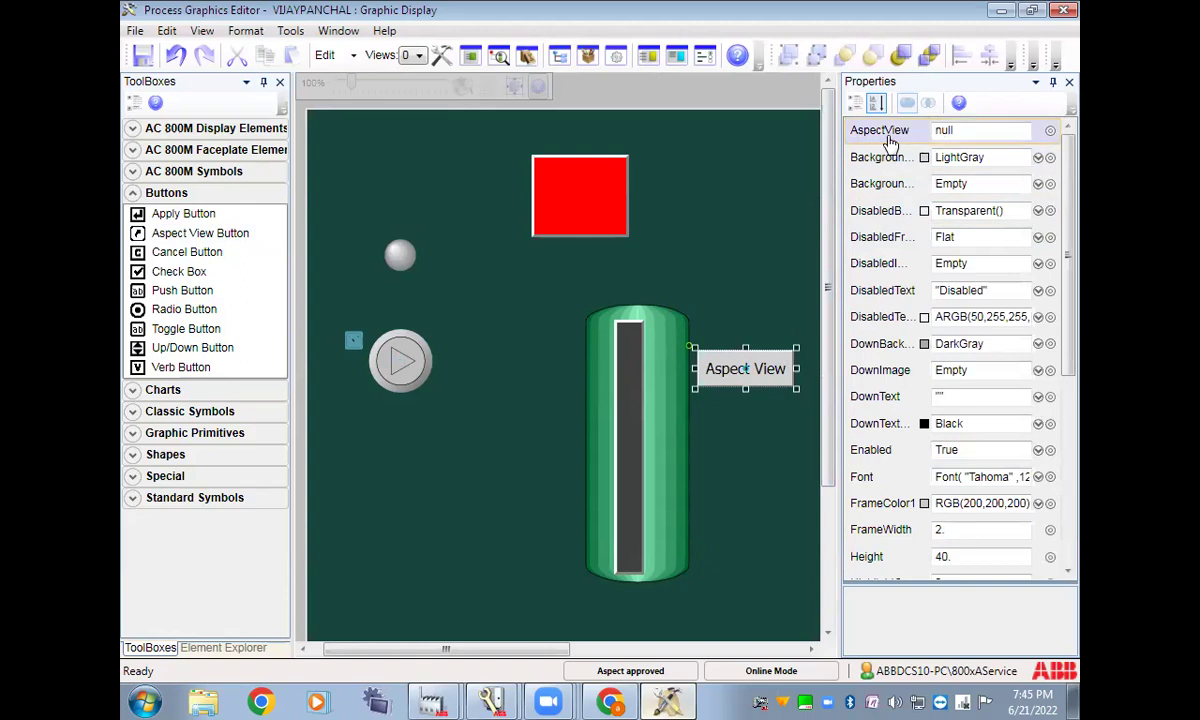
{"action": "left_click", "coordinate": [1050, 135]}
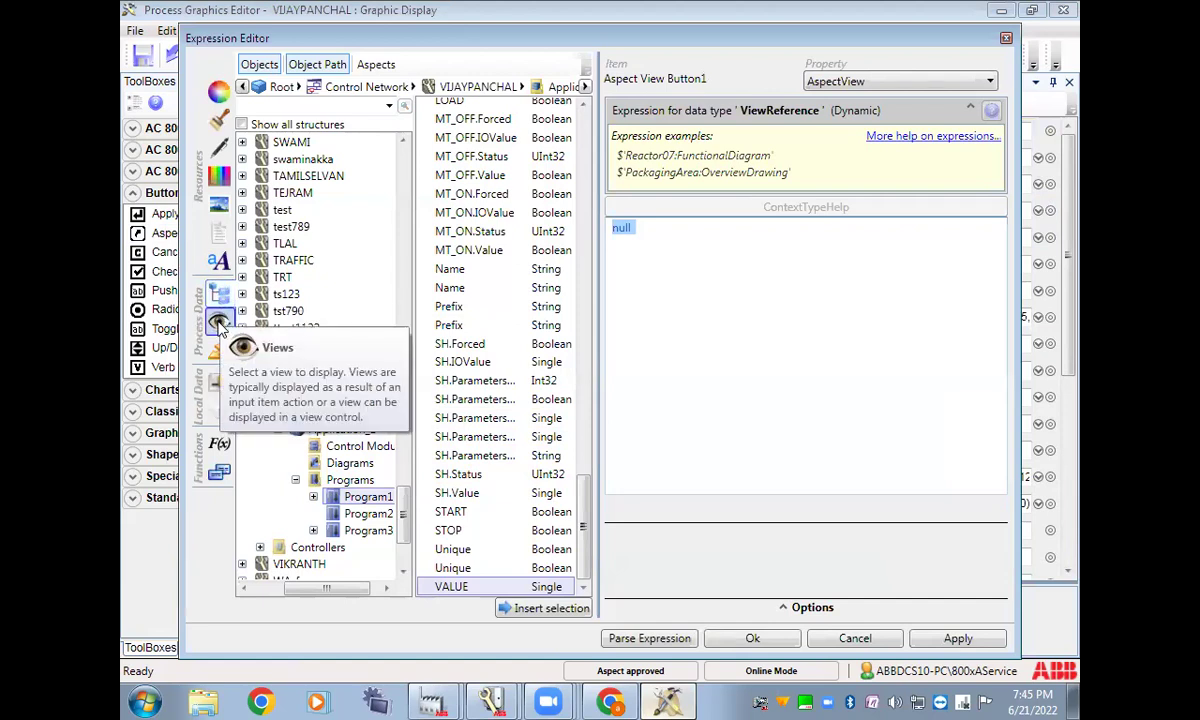
{"action": "left_click", "coordinate": [219, 323]}
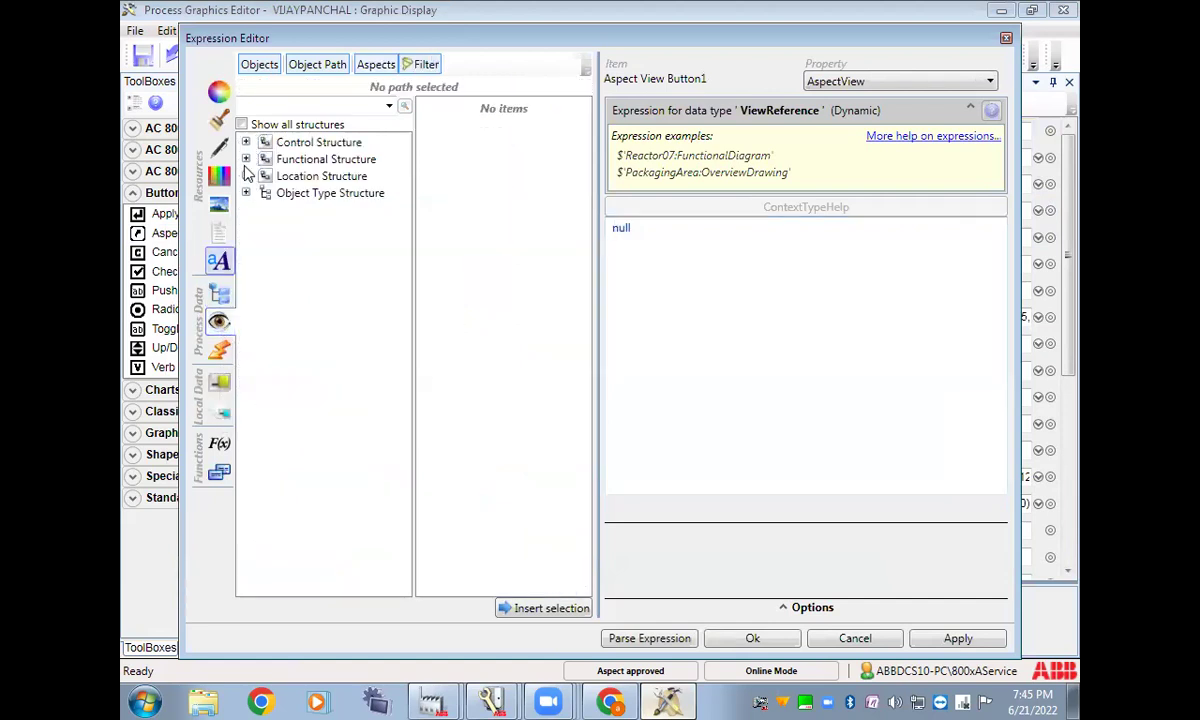
{"action": "left_click", "coordinate": [246, 160]}
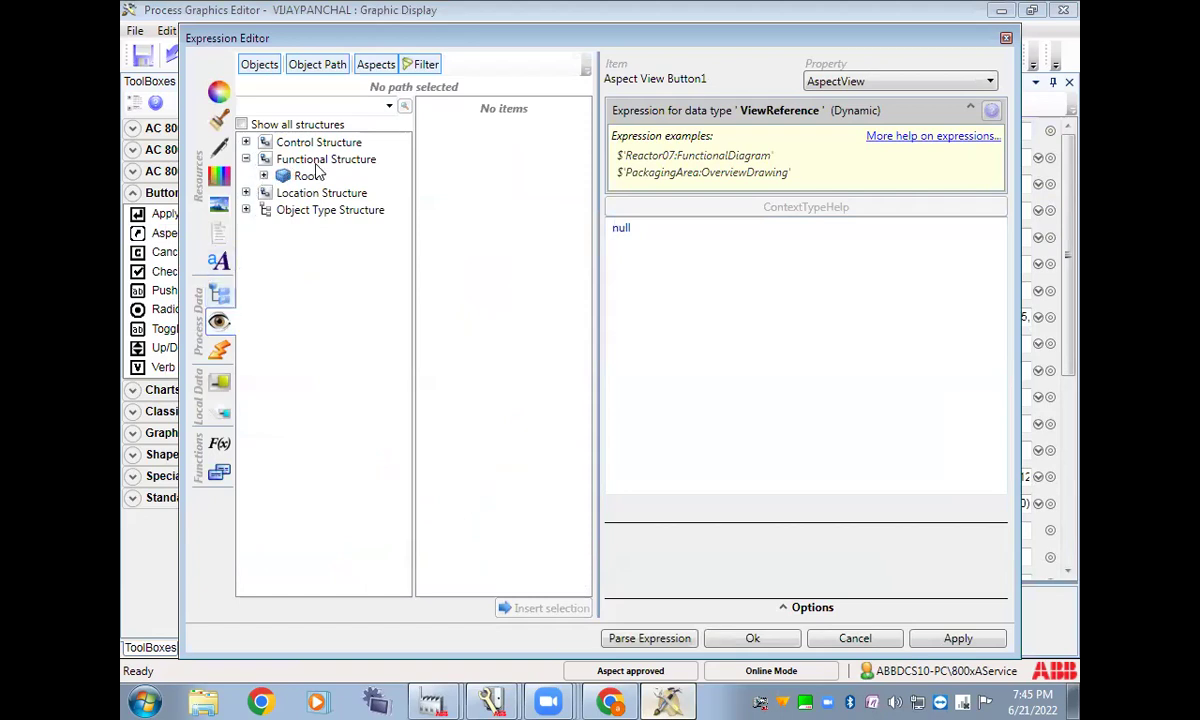
{"action": "left_click", "coordinate": [263, 175]}
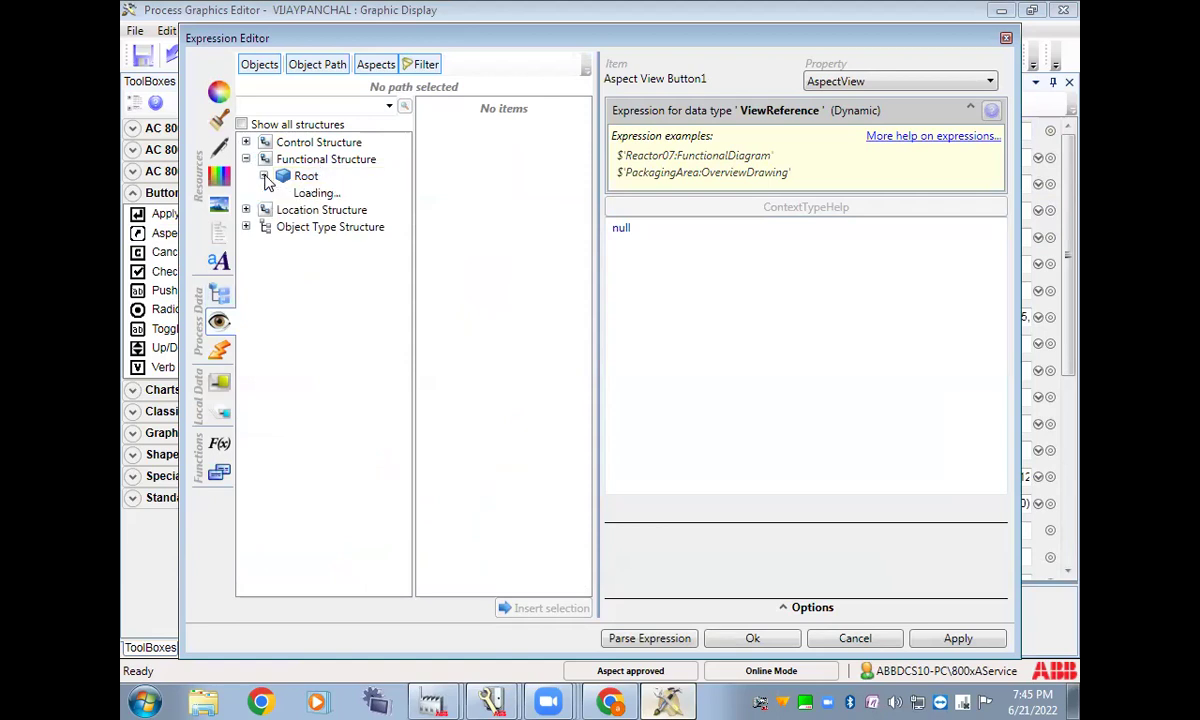
{"action": "scroll", "coordinate": [405, 300], "scroll_direction": "down", "scroll_amount": 3}
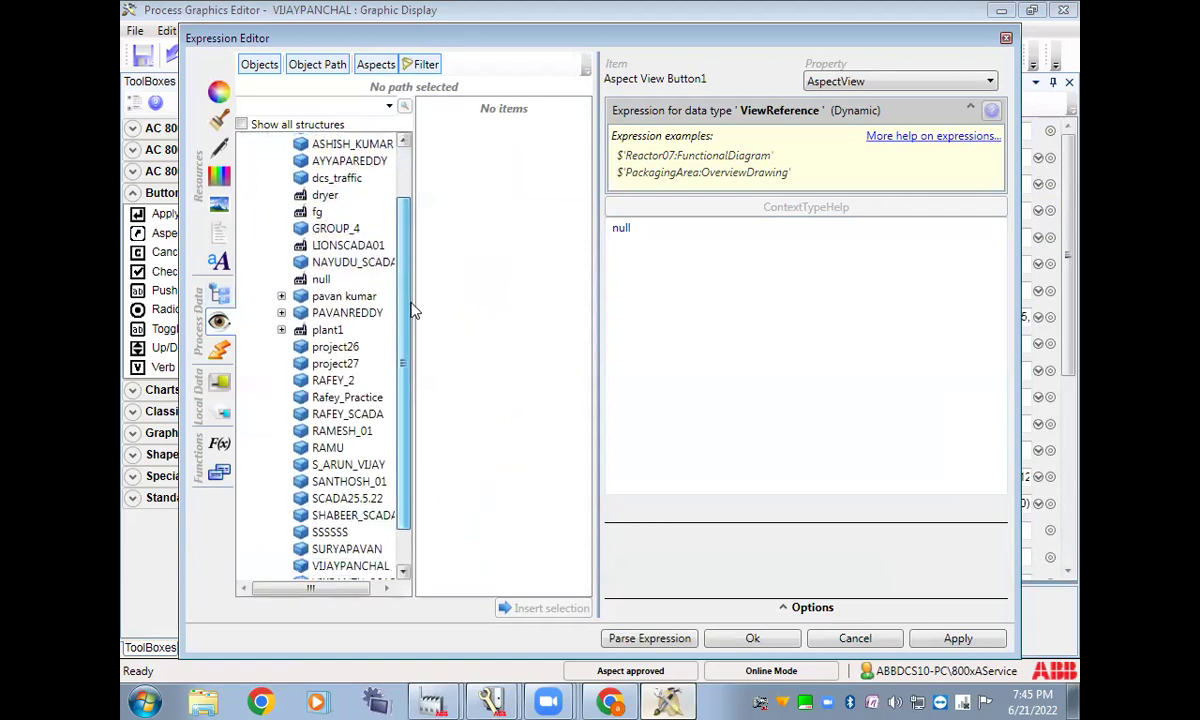
{"action": "left_click_drag", "start_coordinate": [287, 590], "coordinate": [317, 592]}
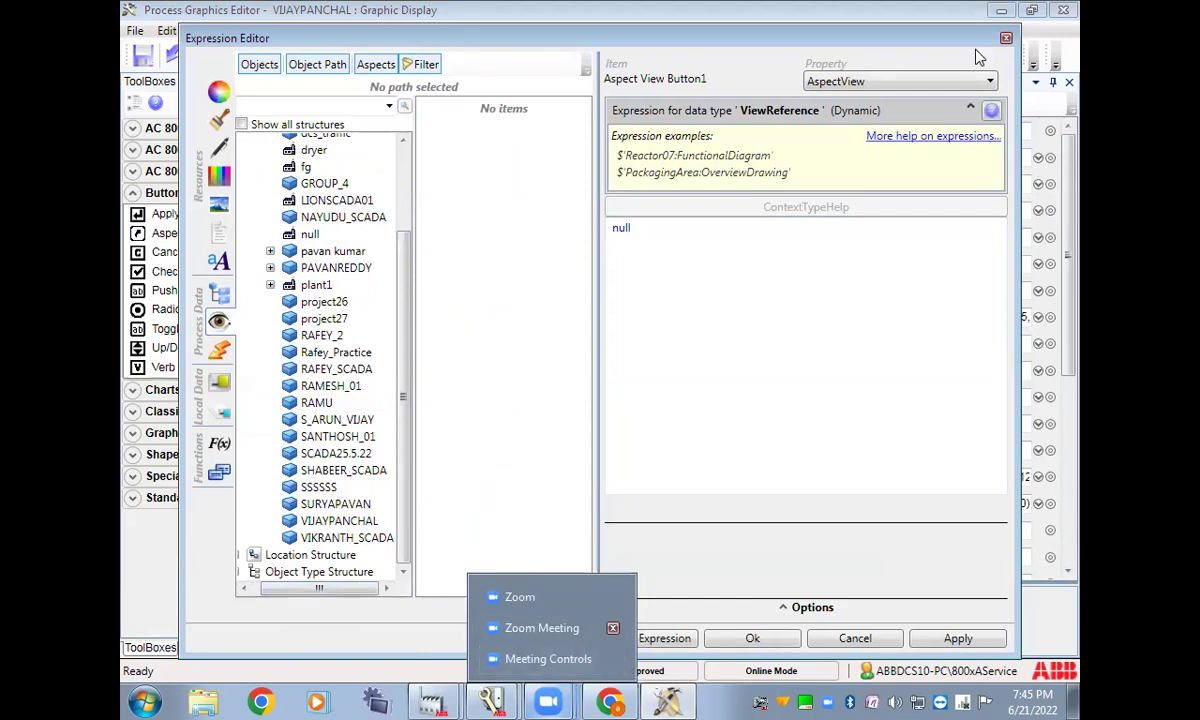
{"action": "left_click", "coordinate": [1006, 38]}
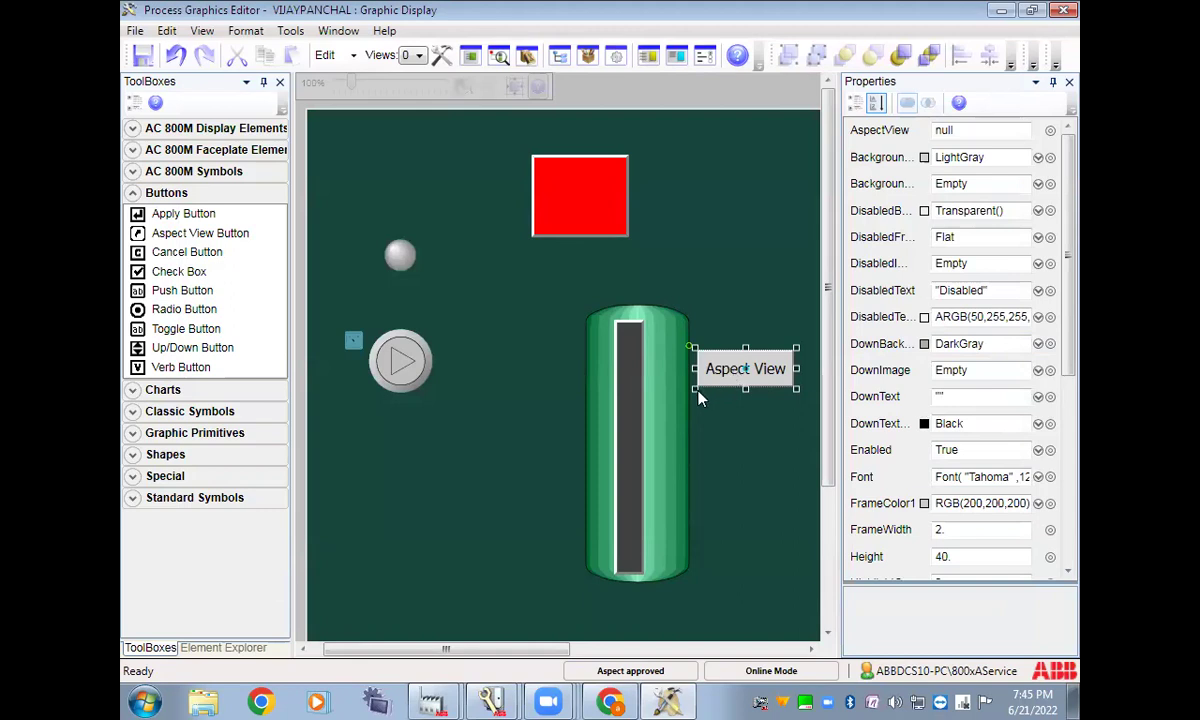
Reopen the AspectView expression and switch its browser from properties to aspect views
{"action": "left_click", "coordinate": [1050, 130]}
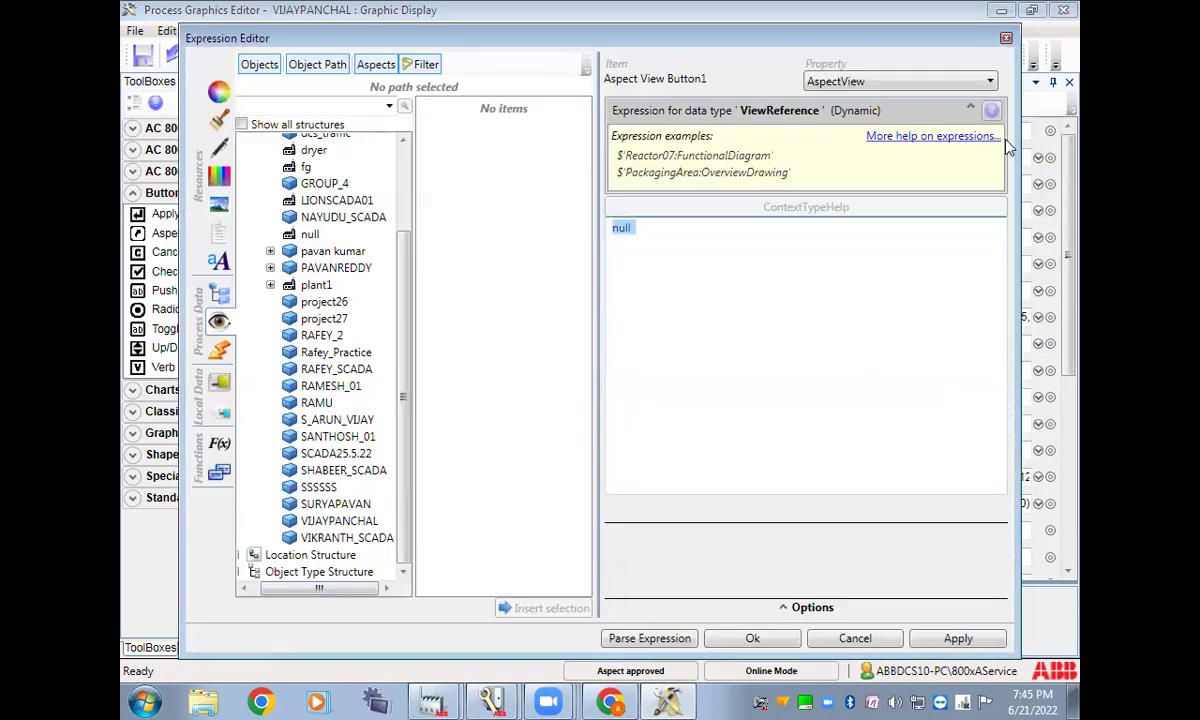
{"action": "left_click", "coordinate": [218, 296]}
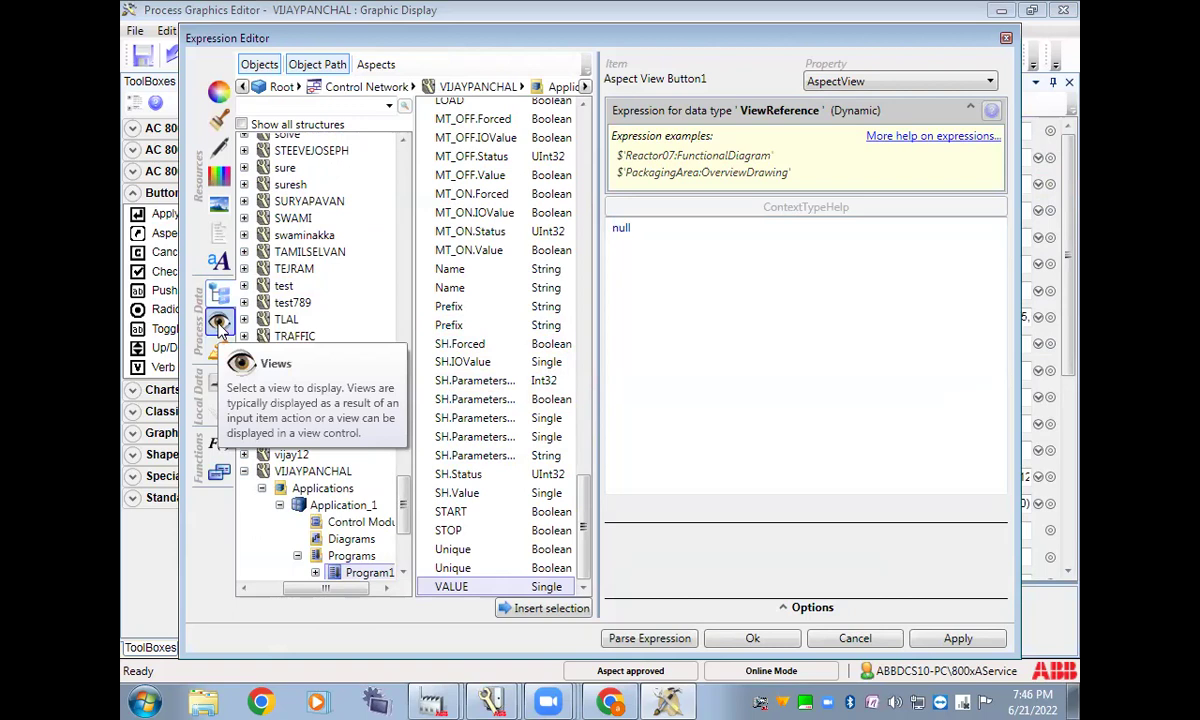
{"action": "left_click", "coordinate": [219, 325]}
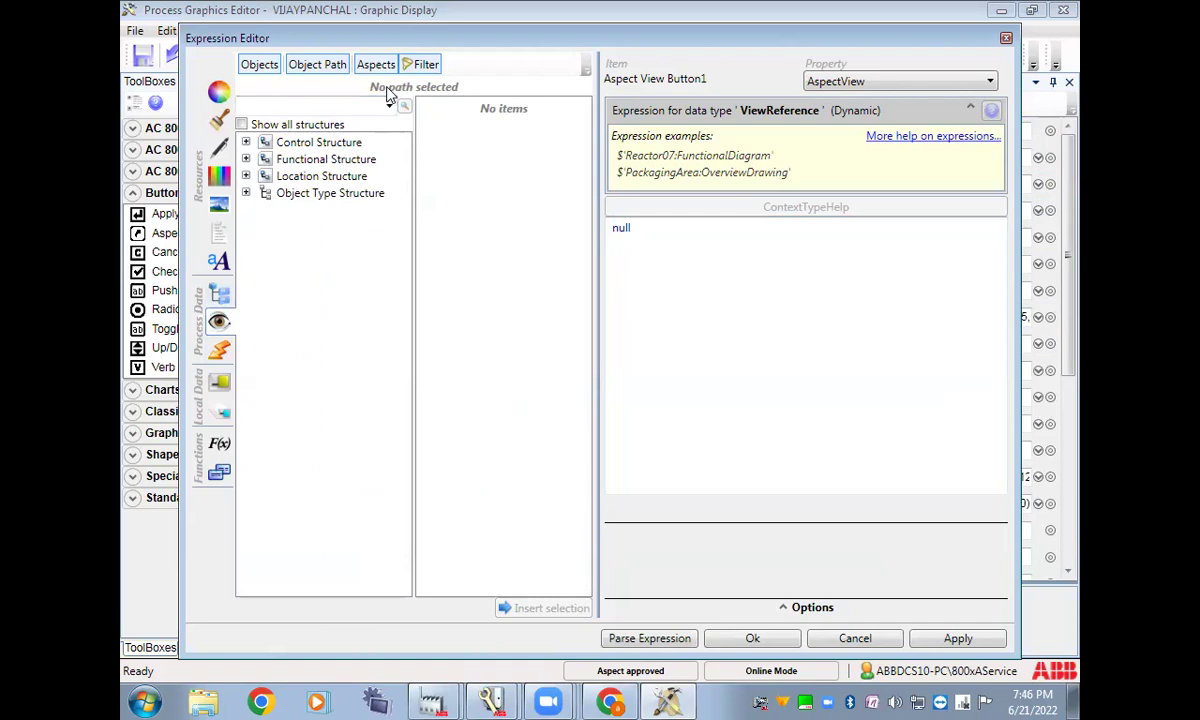
Browse Functional Structure > Root > VIJAYPANCHAL and select the Trend Display's Main View
{"action": "left_click", "coordinate": [246, 159]}
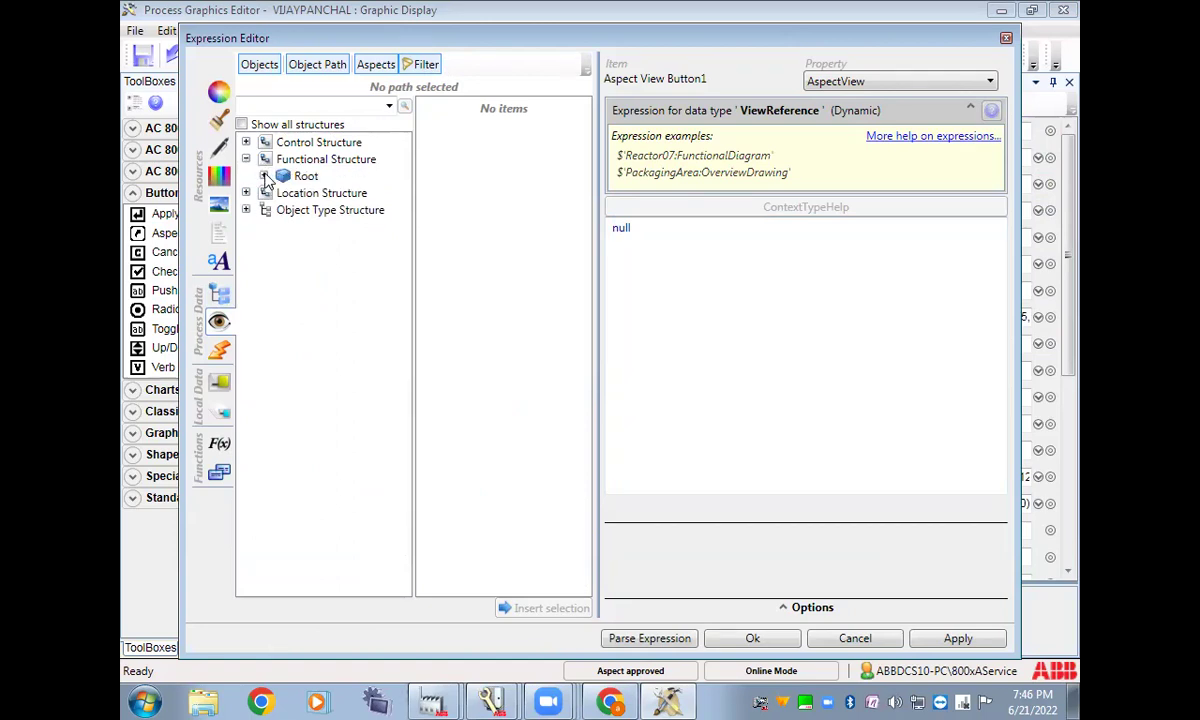
{"action": "left_click", "coordinate": [263, 175]}
{"action": "scroll", "coordinate": [330, 420], "scroll_direction": "down", "scroll_amount": 3}
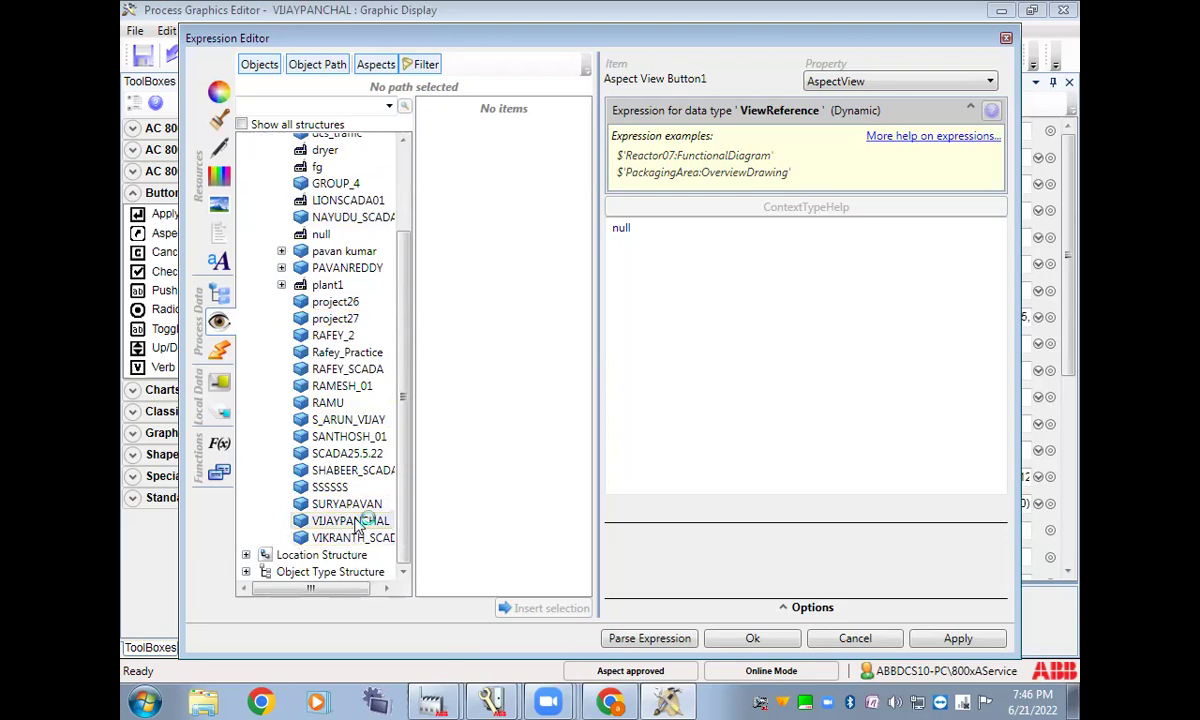
{"action": "left_click", "coordinate": [356, 522]}
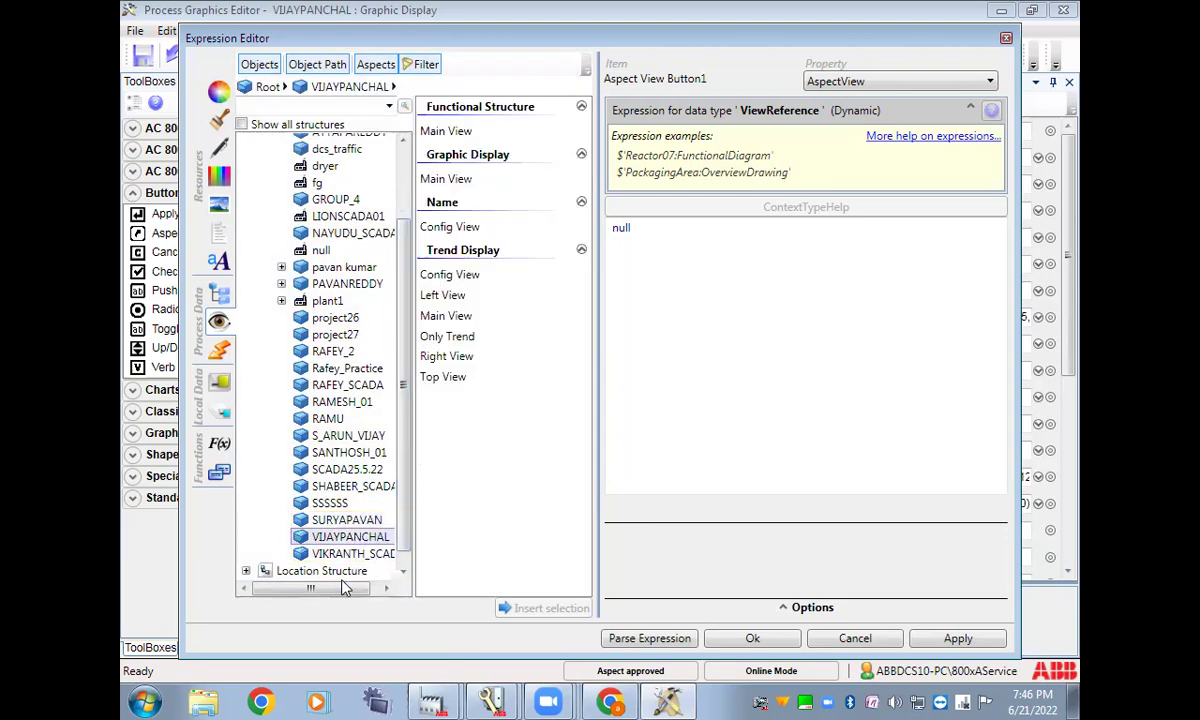
{"action": "scroll", "coordinate": [330, 540], "scroll_direction": "right", "scroll_amount": 1}
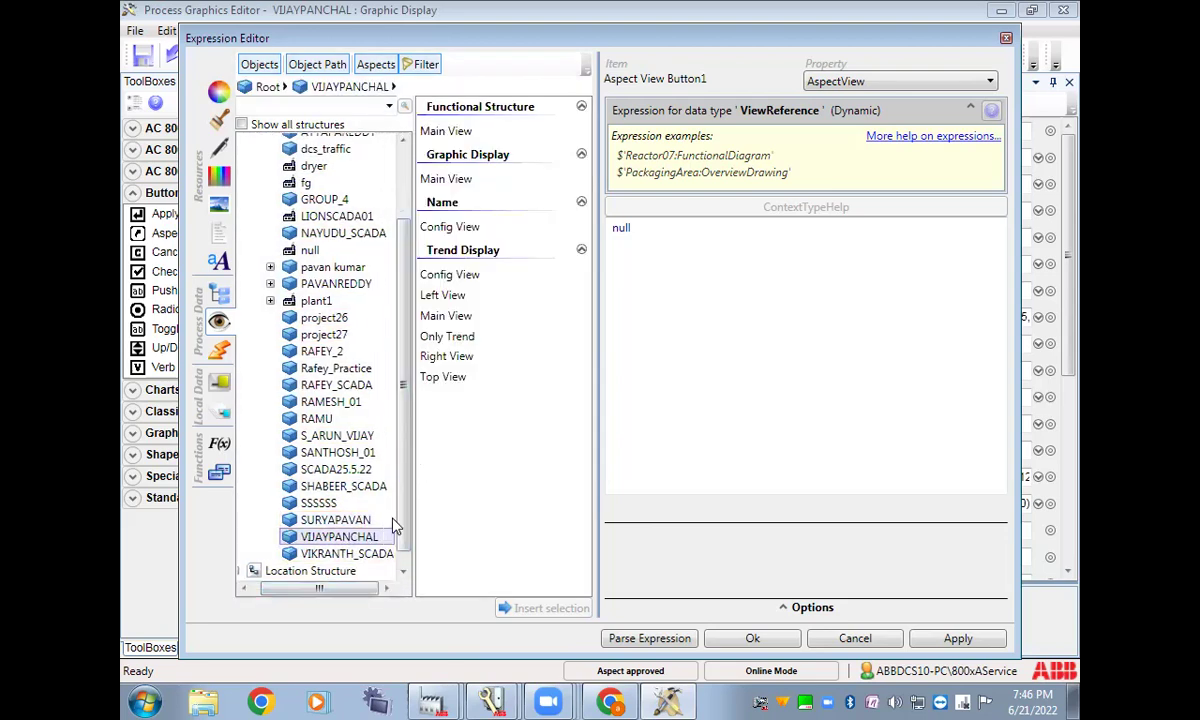
{"action": "left_click", "coordinate": [455, 318]}
Insert $'.:Trend Display:Main View' into the AspectView expression, apply it, and close the editor
{"action": "left_click", "coordinate": [522, 609]}
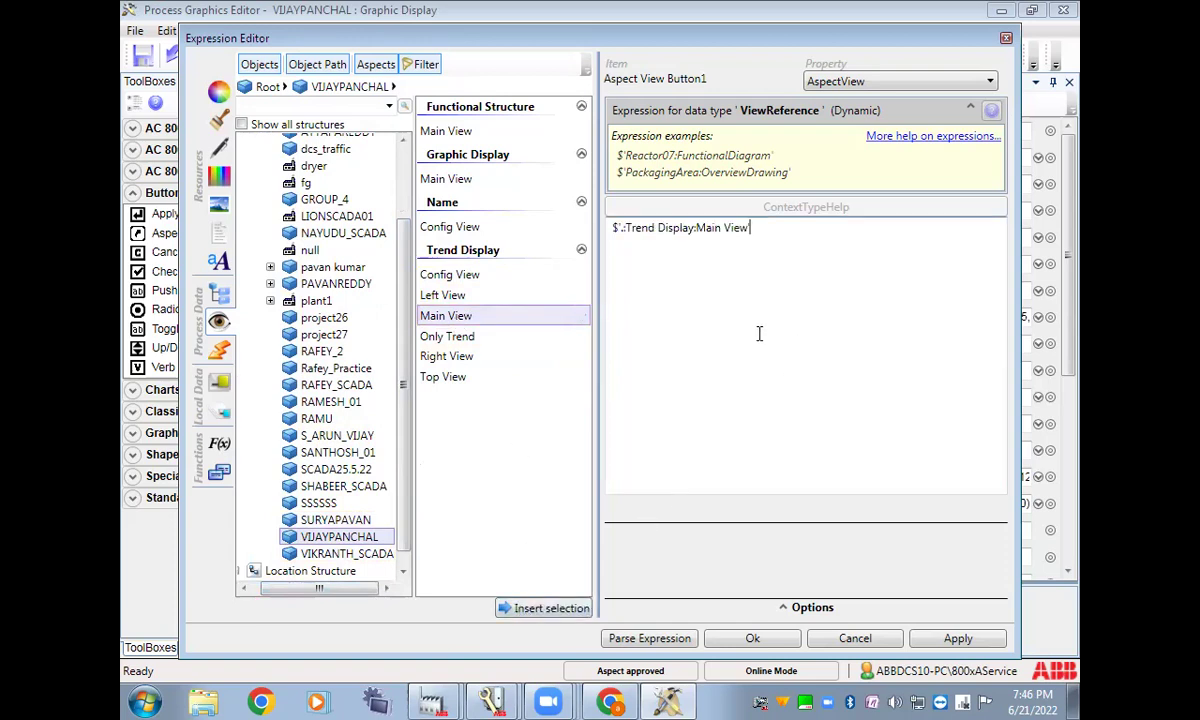
{"action": "left_click", "coordinate": [958, 638]}
{"action": "left_click", "coordinate": [752, 638]}
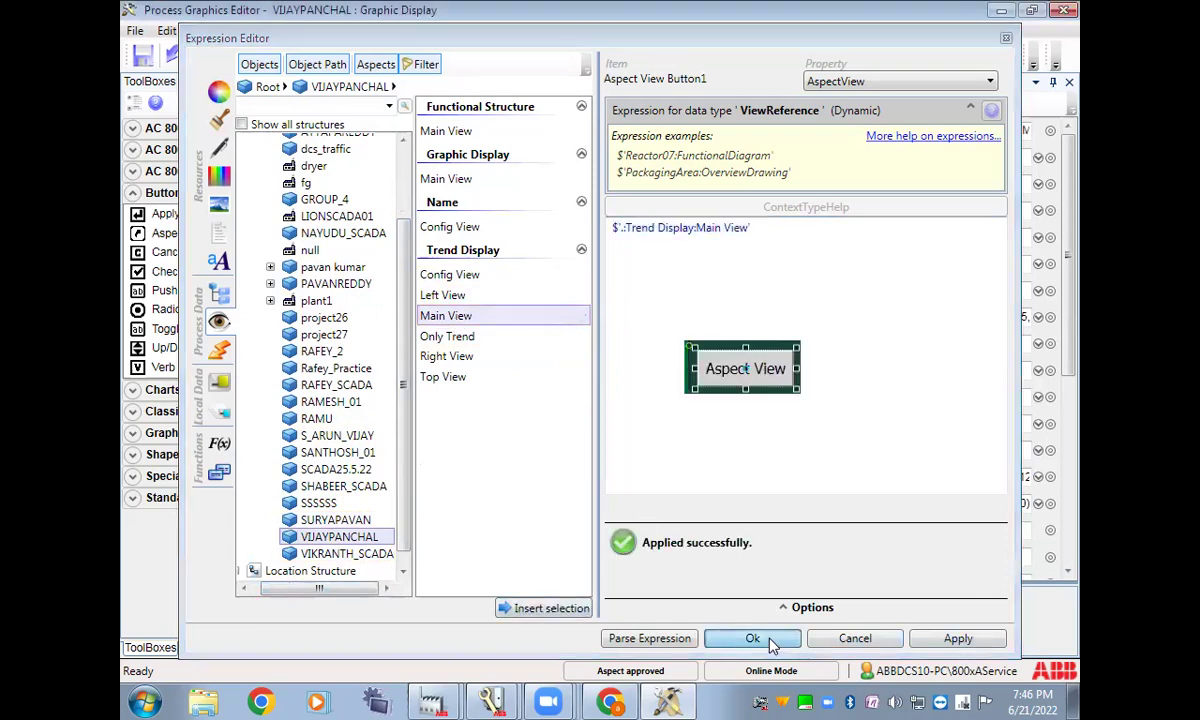
{"action": "left_click_drag", "start_coordinate": [1070, 318], "coordinate": [1079, 495]}
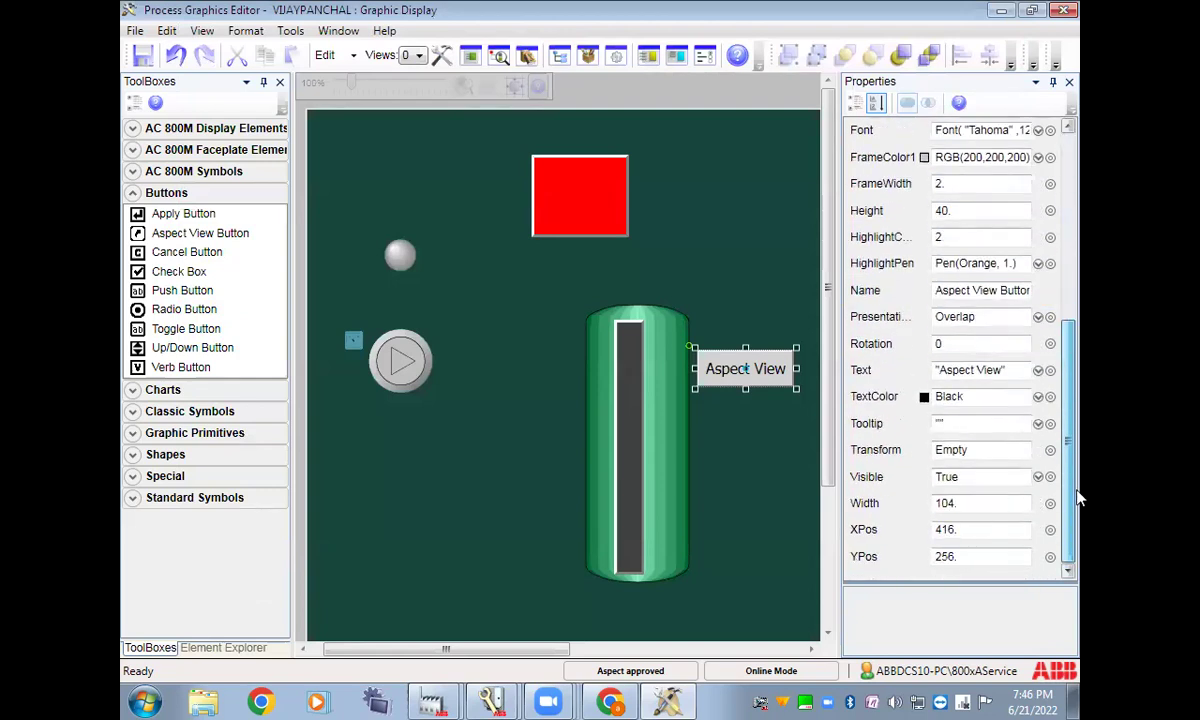
Delete the Aspect View button's Text caption, which removes the button from the display
{"action": "left_click", "coordinate": [970, 370]}
{"action": "key", "text": "Delete"}
{"action": "key", "text": "Delete"}
{"action": "key", "text": "Delete"}
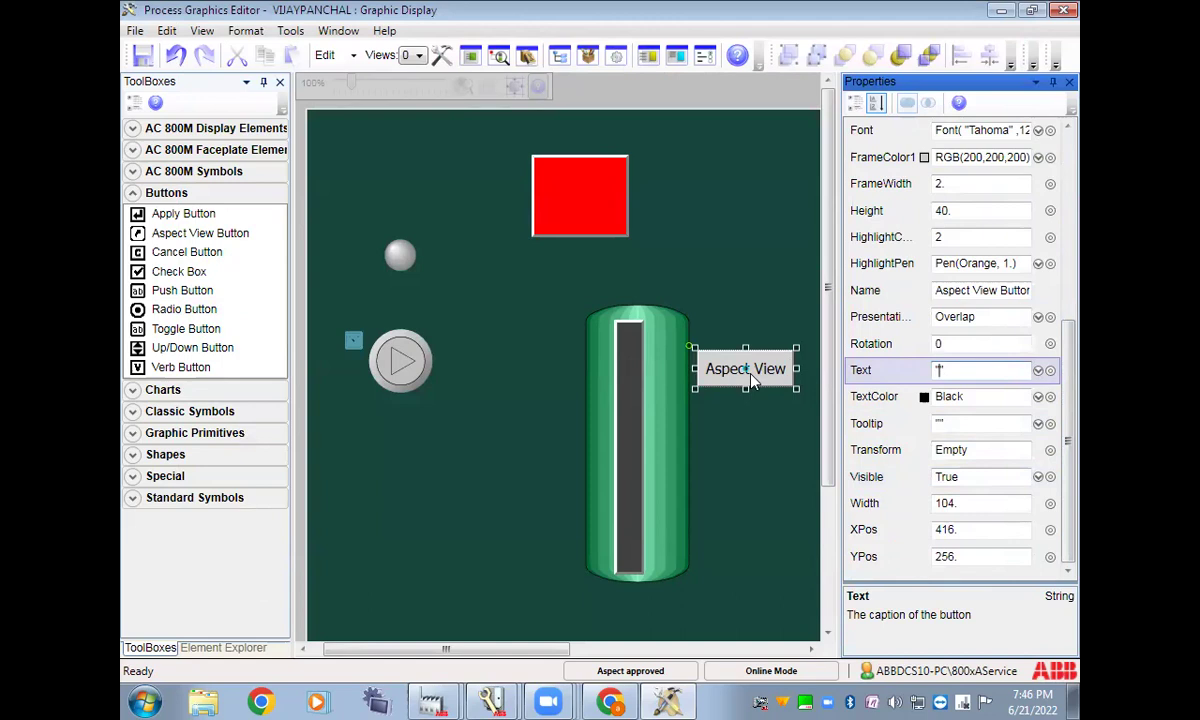
{"action": "left_click", "coordinate": [778, 370]}
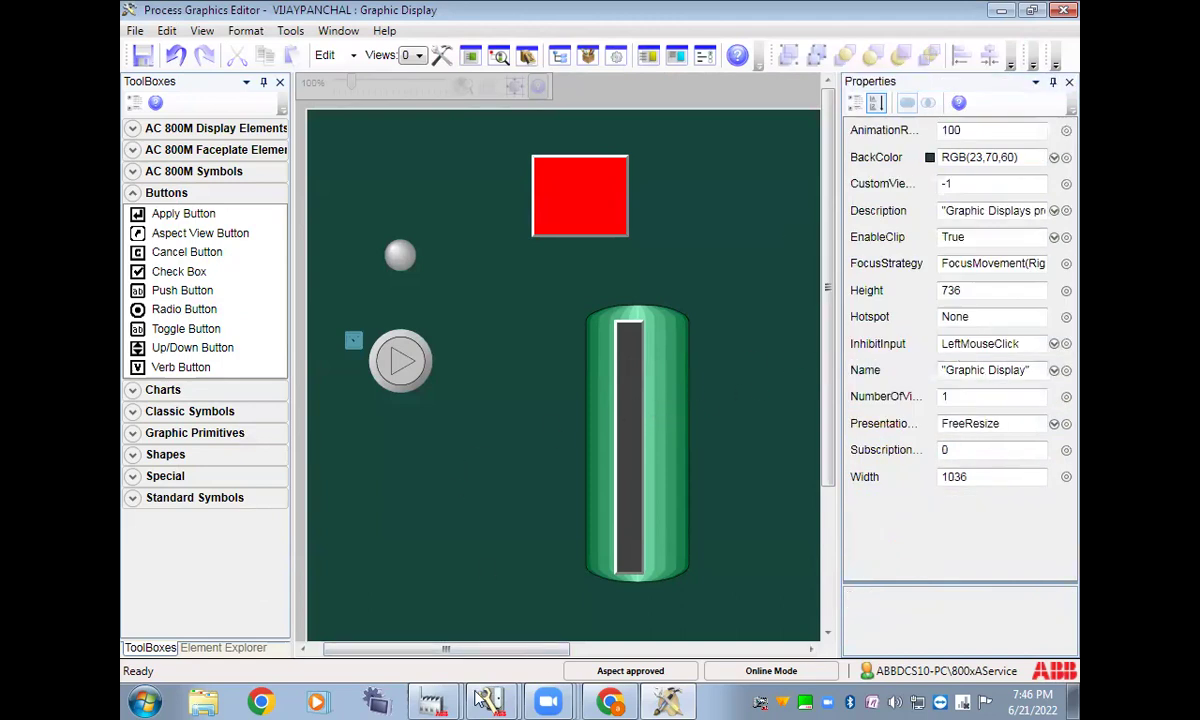
Preview the running VIJAYPANCHAL display, then draw a new Aspect View button above the green tank
{"action": "mouse_move", "coordinate": [432, 700]}
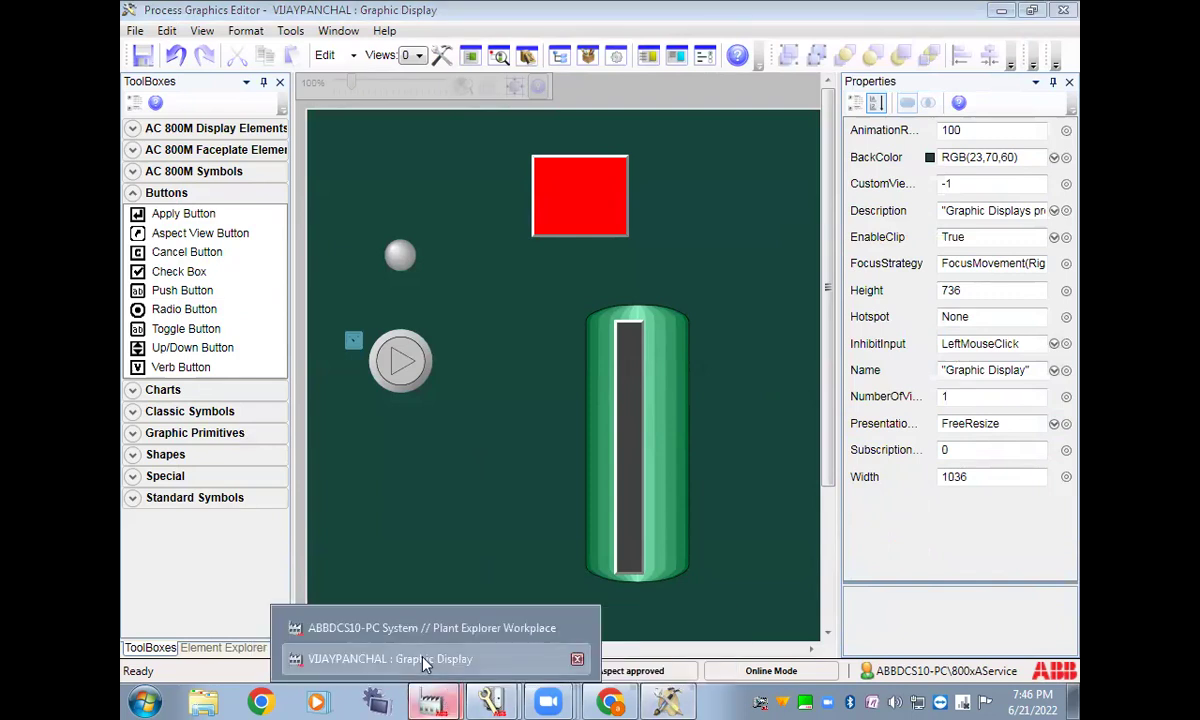
{"action": "left_click", "coordinate": [400, 652]}
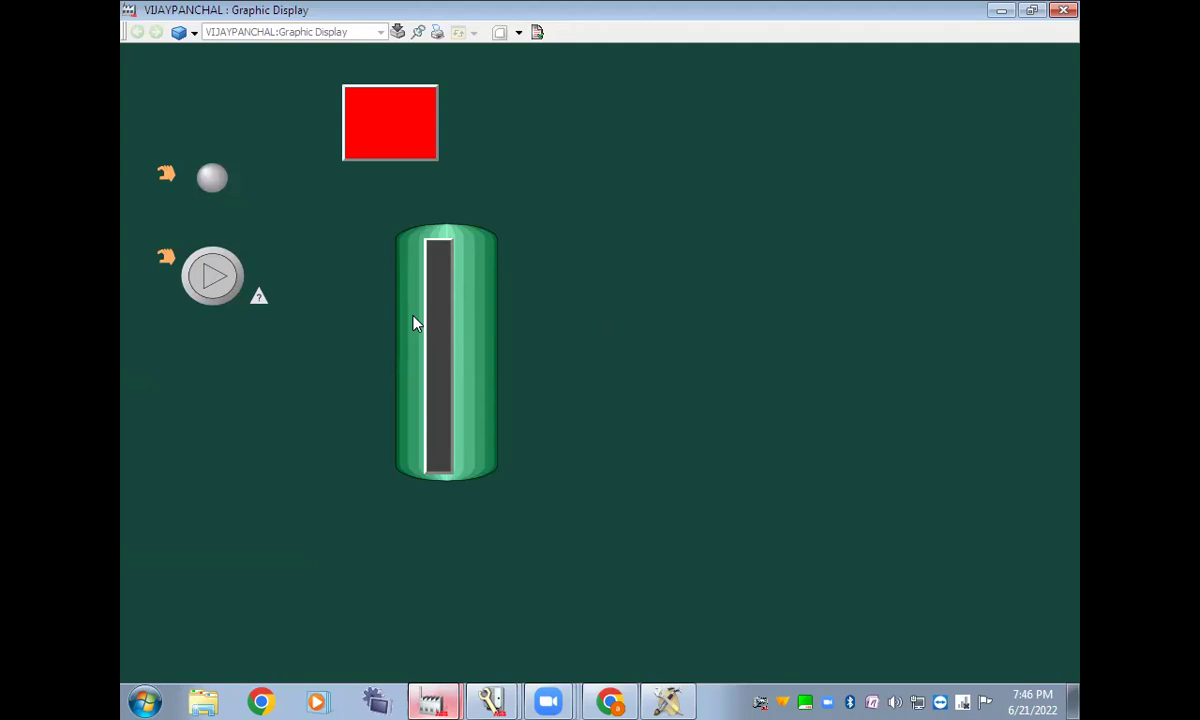
{"action": "left_click", "coordinate": [1002, 11]}
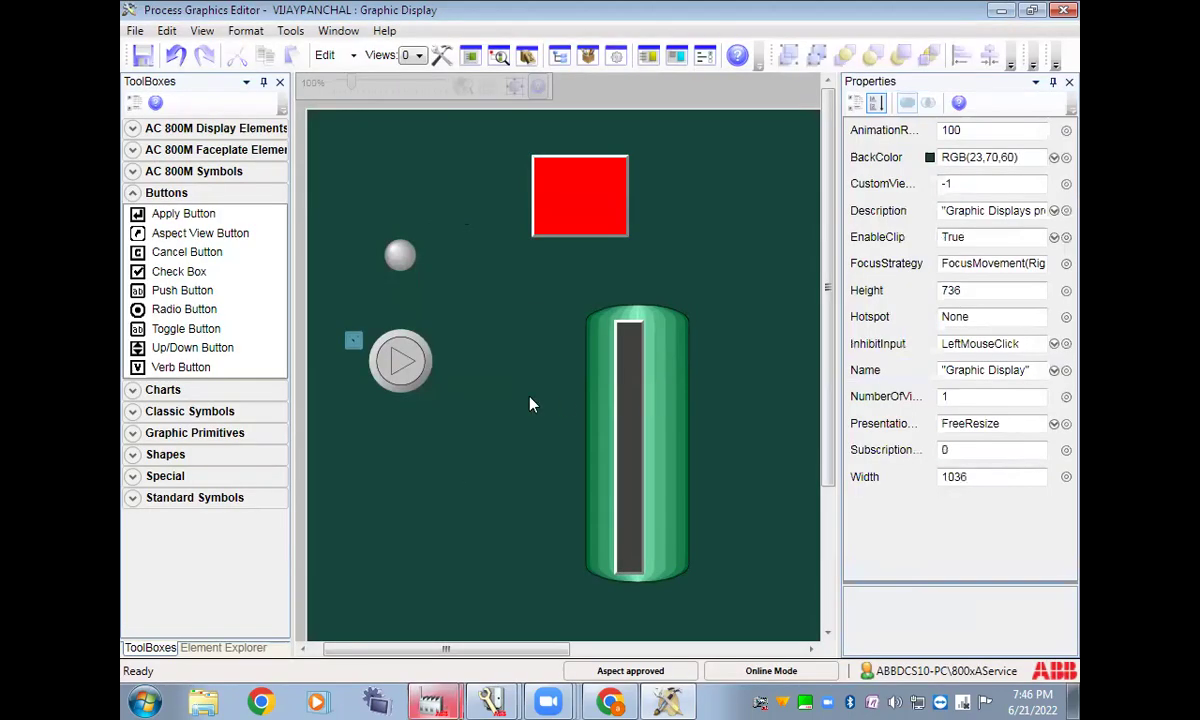
{"action": "left_click", "coordinate": [212, 236]}
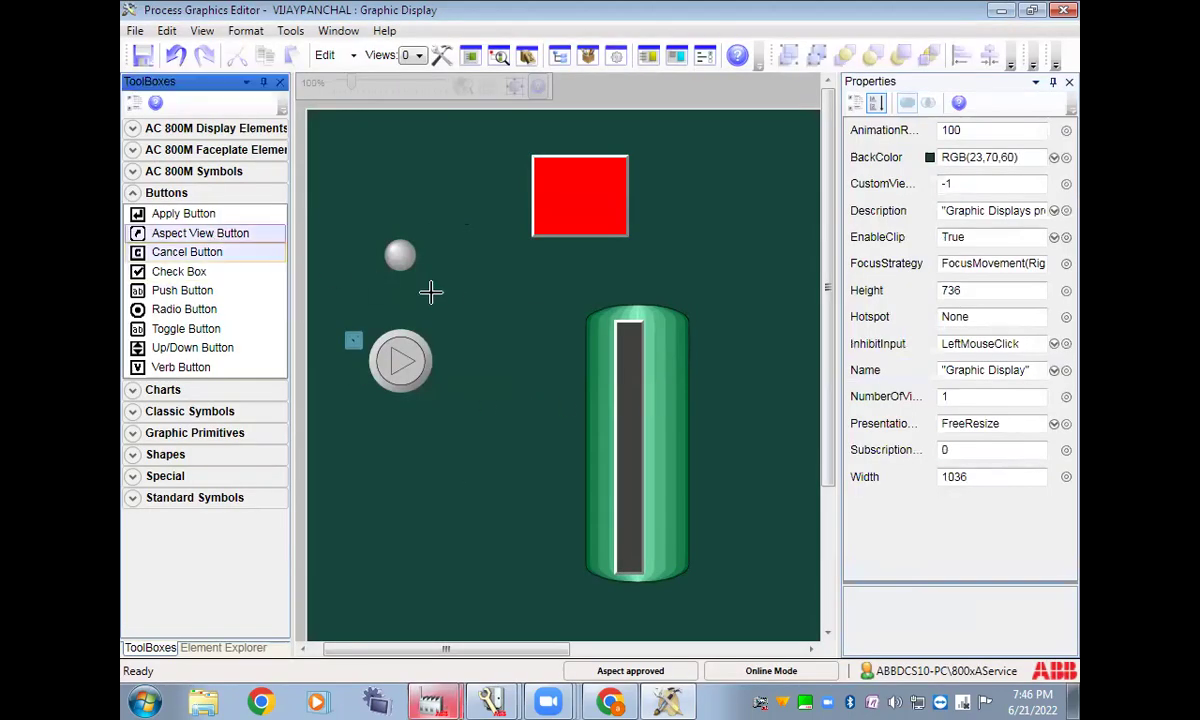
{"action": "left_click_drag", "start_coordinate": [462, 281], "coordinate": [571, 320]}
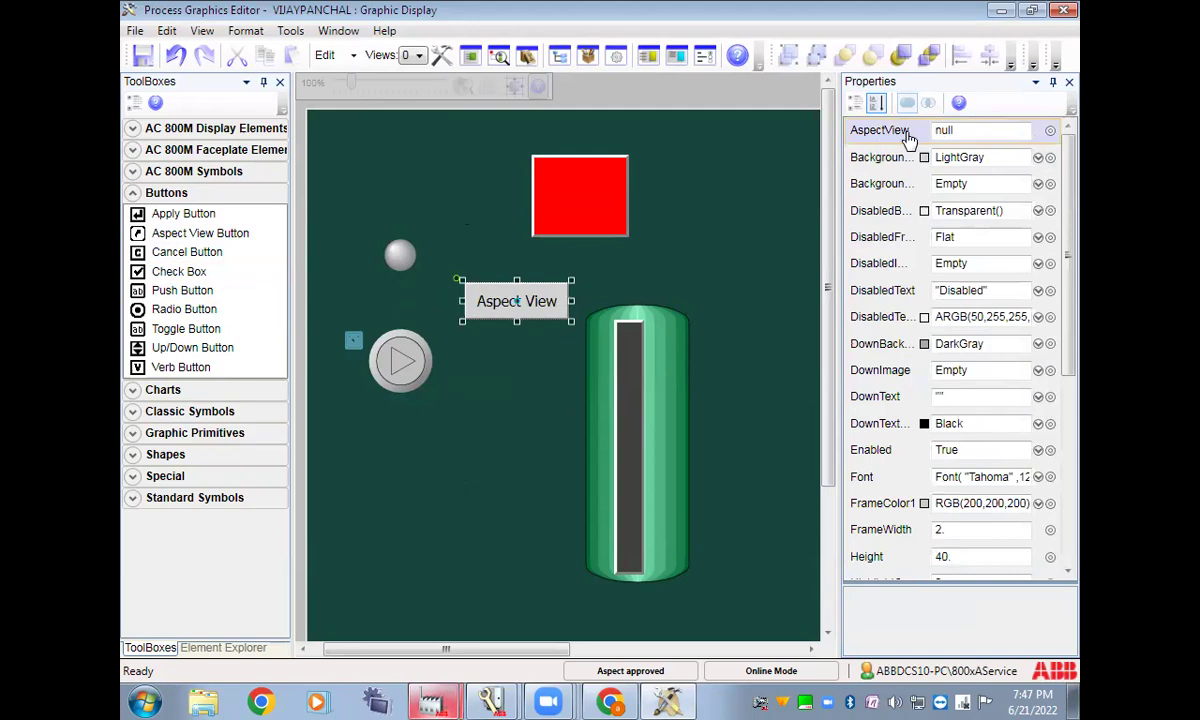
Open the new button's AspectView Expression Editor and browse VIJAYPANCHAL's process data signals
{"action": "mouse_move", "coordinate": [908, 140]}
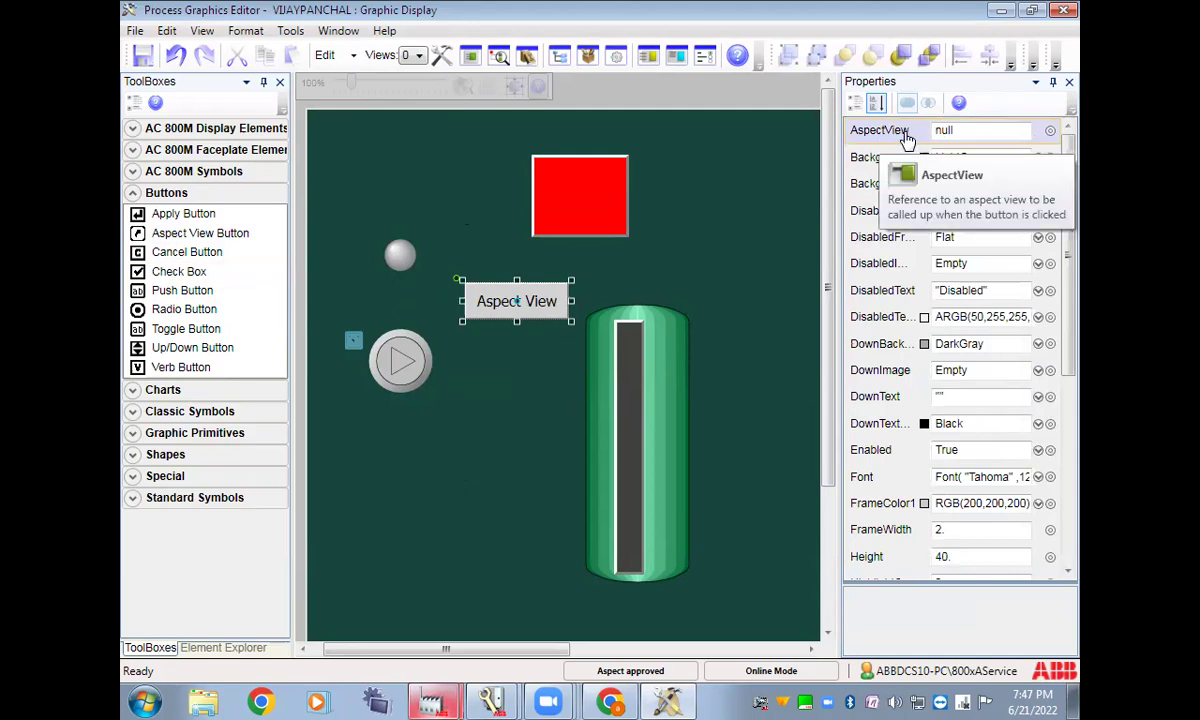
{"action": "left_click", "coordinate": [1051, 134]}
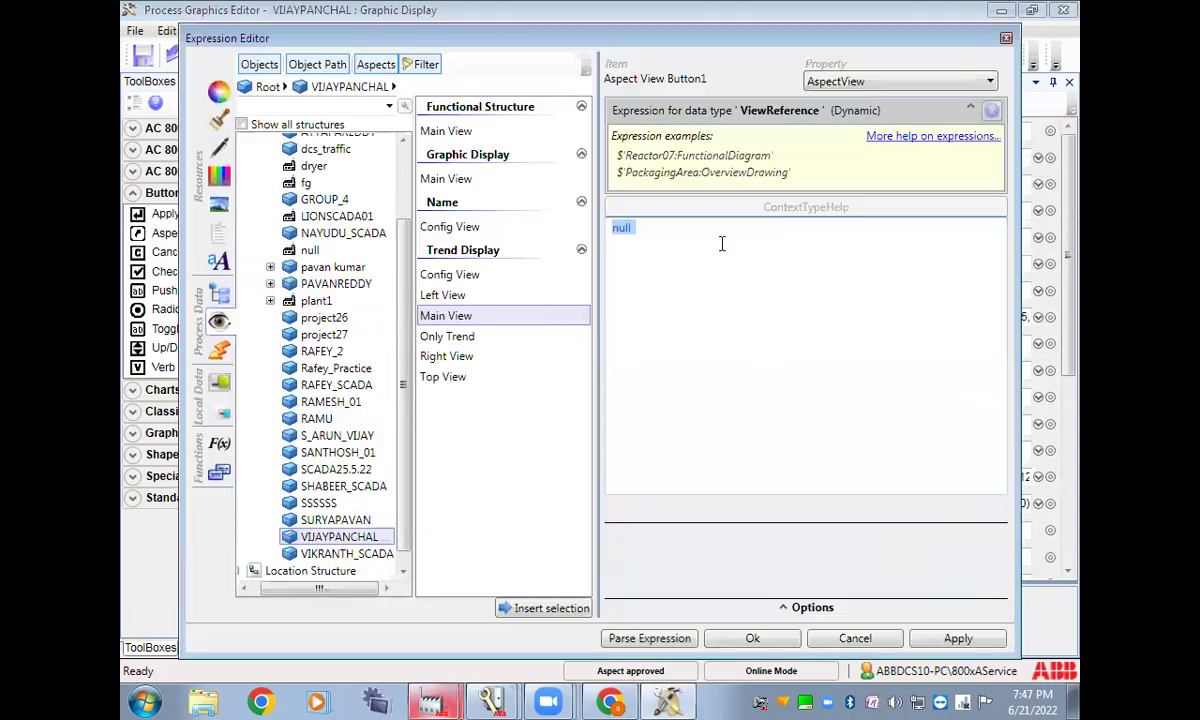
{"action": "left_click", "coordinate": [219, 300]}
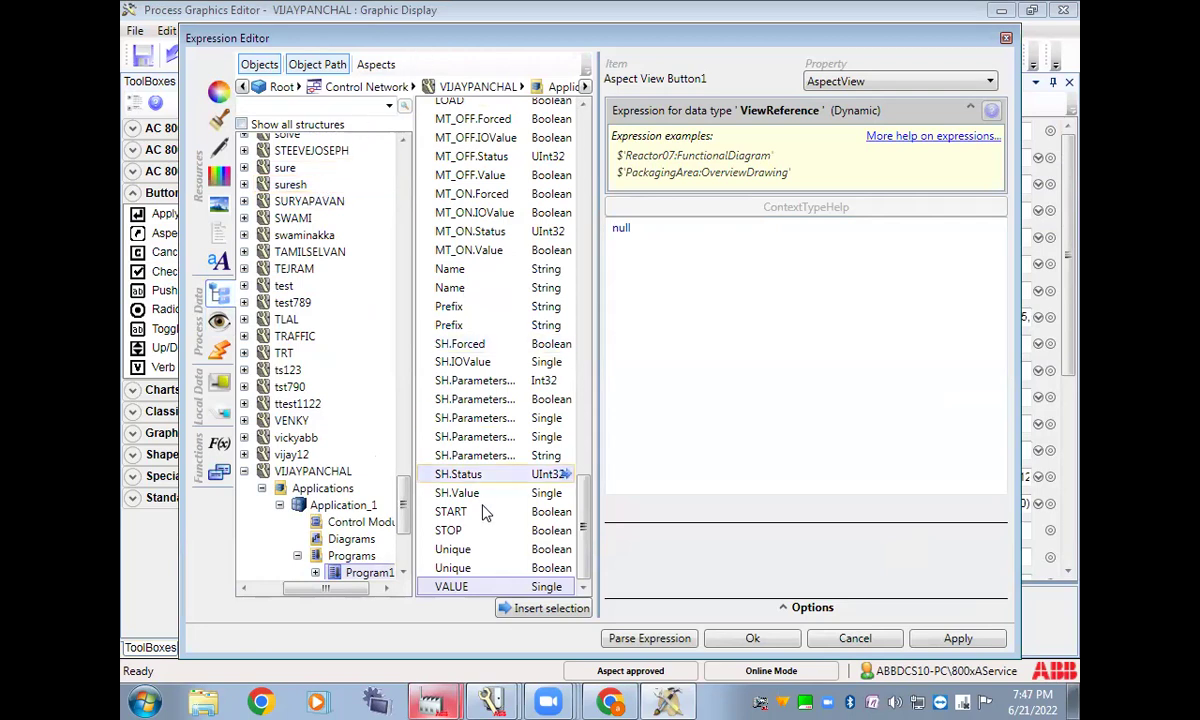
{"action": "mouse_move", "coordinate": [432, 703]}
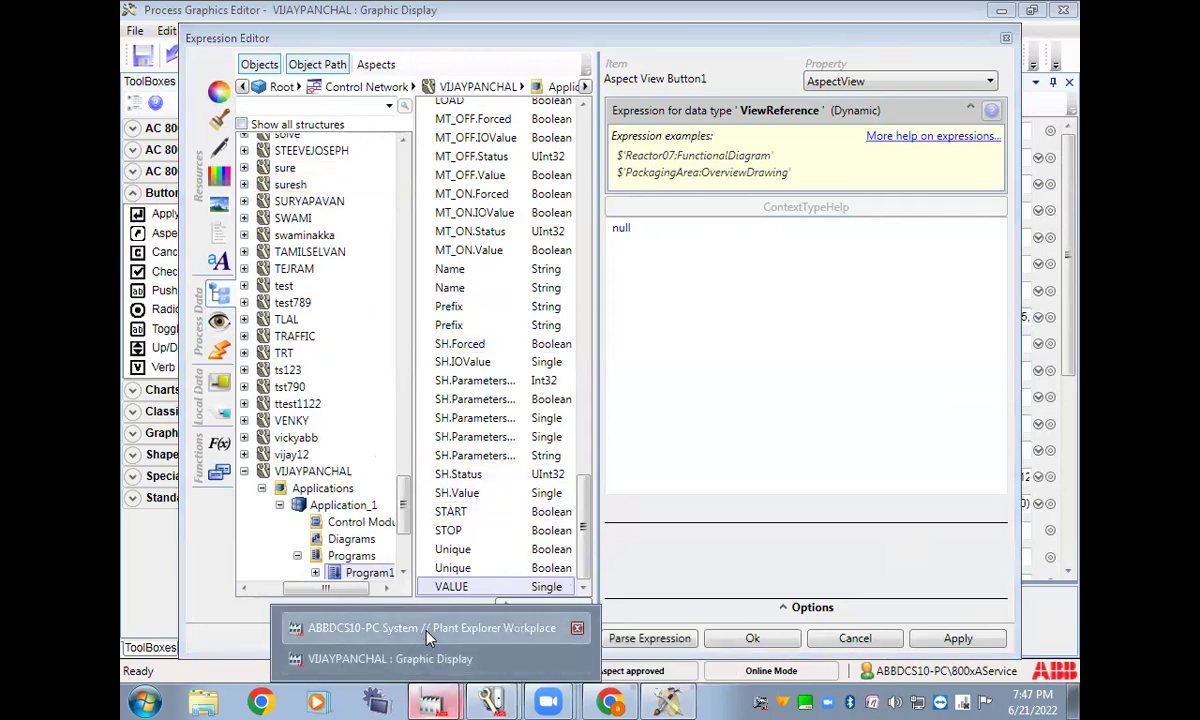
{"action": "left_click", "coordinate": [428, 630]}
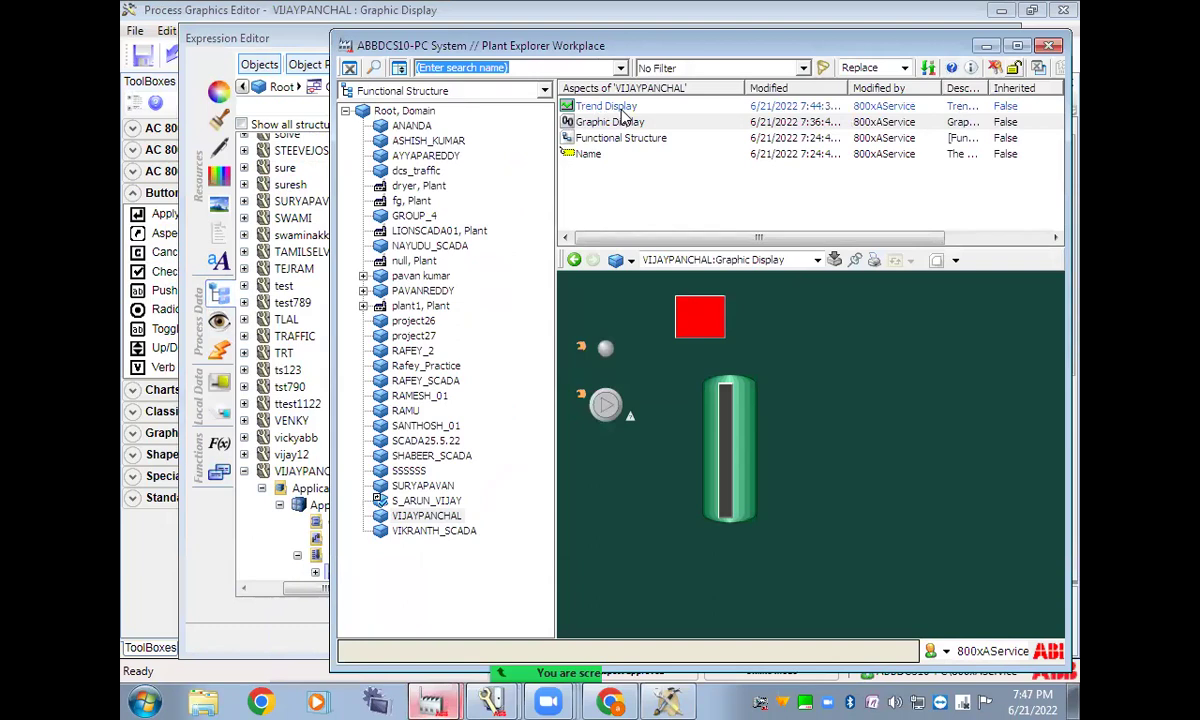
{"action": "left_click", "coordinate": [424, 516]}
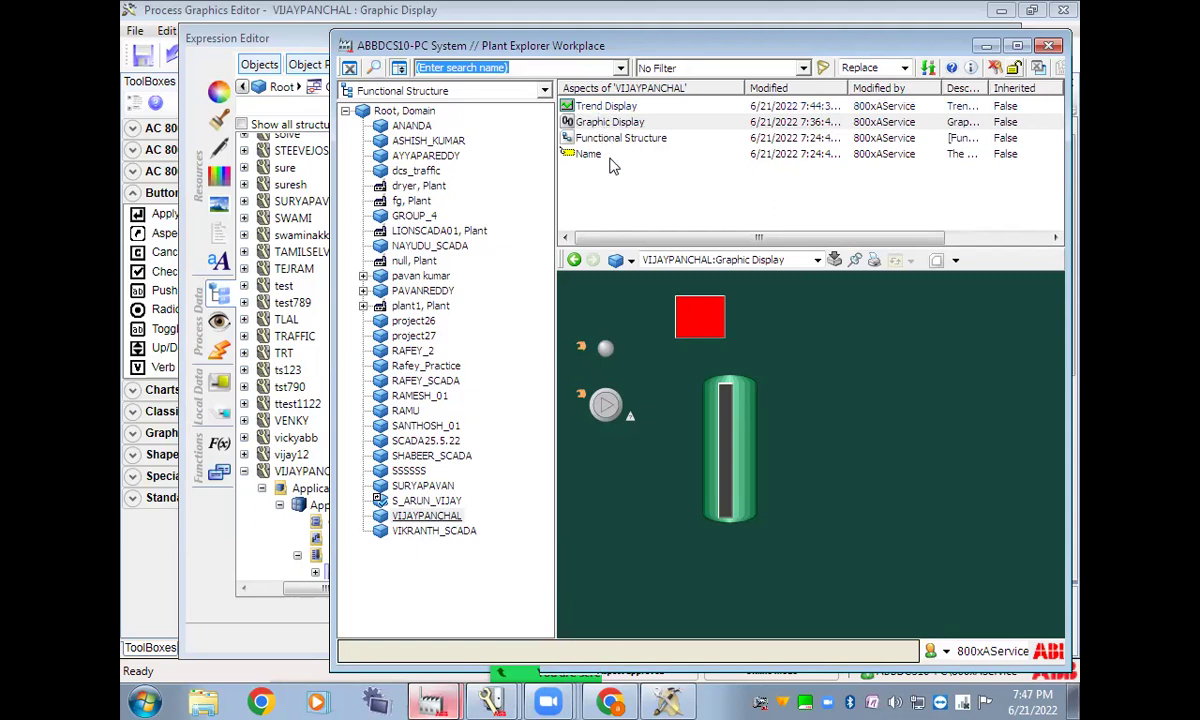
{"action": "left_click", "coordinate": [985, 45]}
{"action": "left_click", "coordinate": [585, 330]}
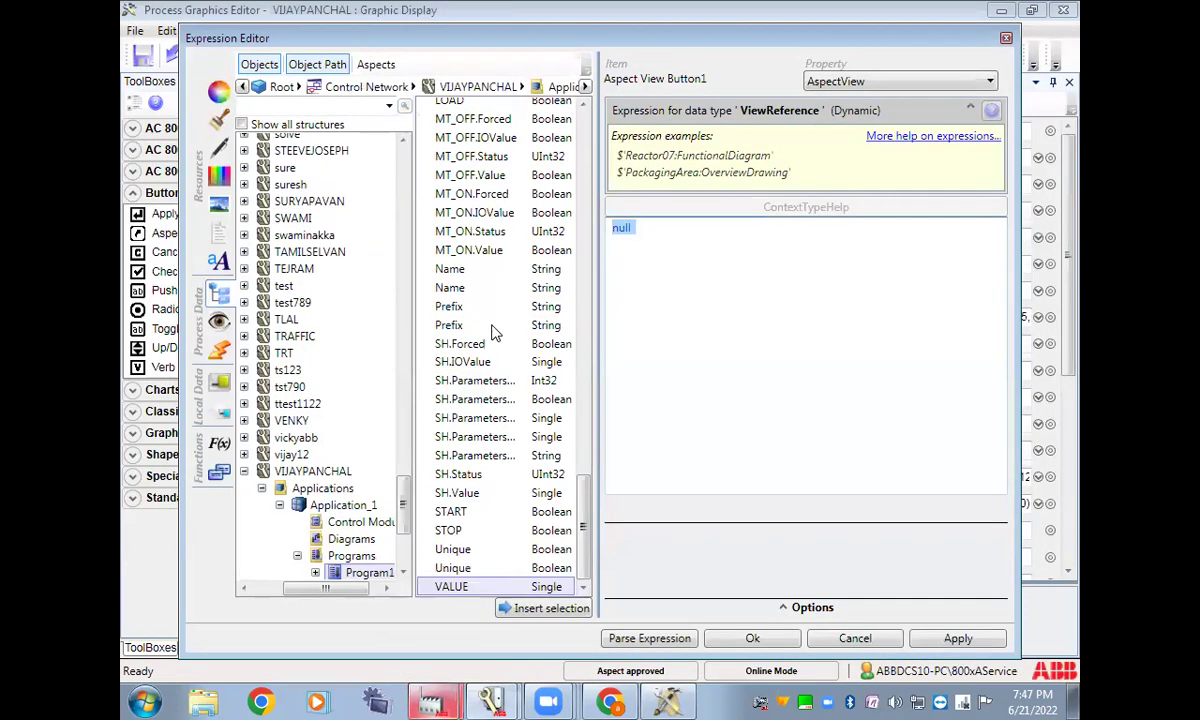
{"action": "left_click", "coordinate": [219, 320]}
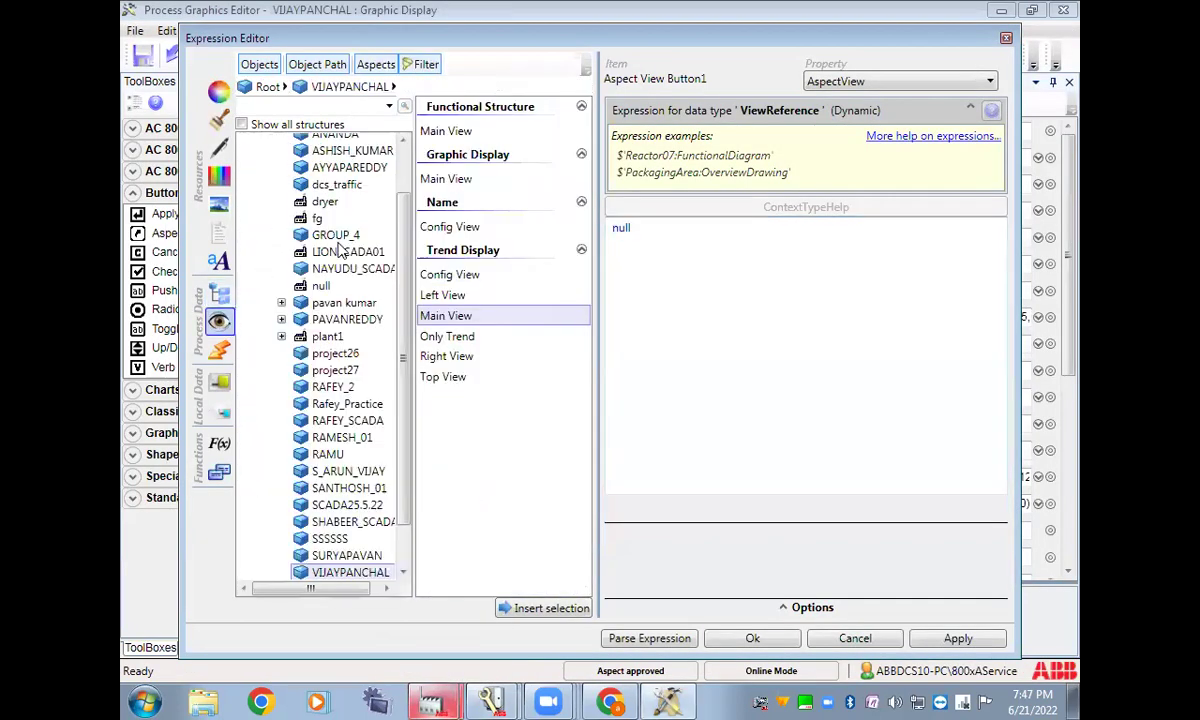
{"action": "scroll", "coordinate": [290, 200], "scroll_direction": "up", "scroll_amount": 2}
{"action": "left_click", "coordinate": [246, 160]}
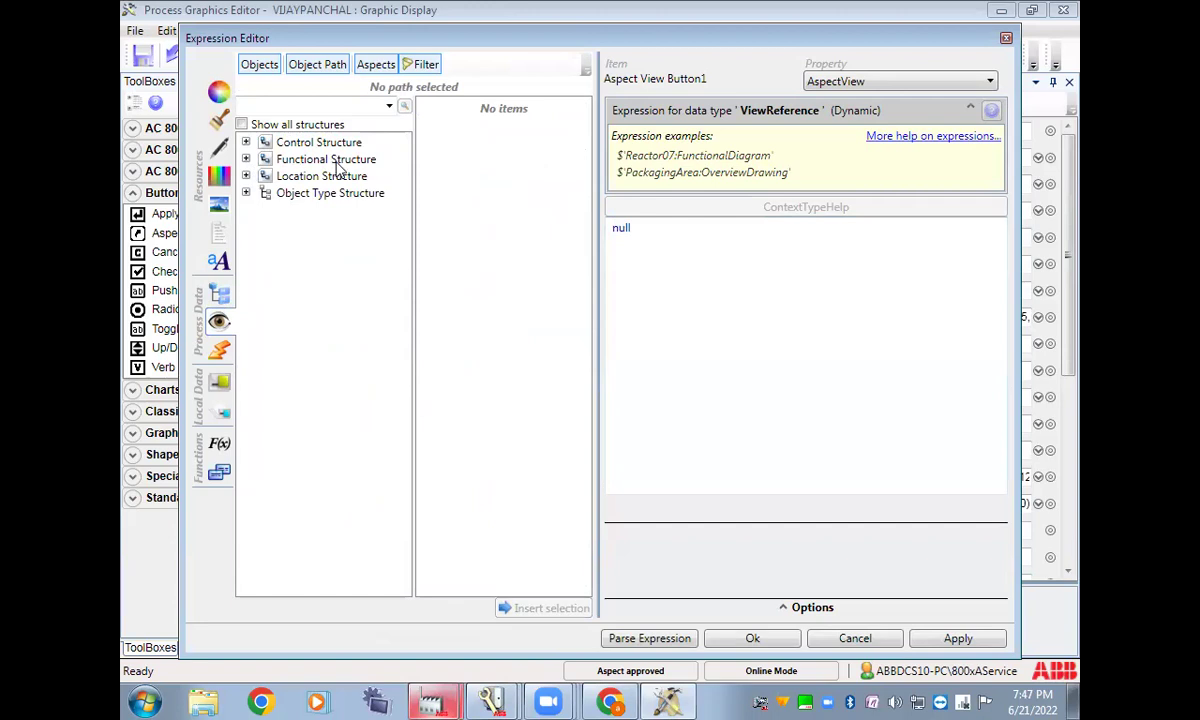
{"action": "left_click", "coordinate": [246, 159]}
{"action": "scroll", "coordinate": [392, 280], "scroll_direction": "down", "scroll_amount": 2}
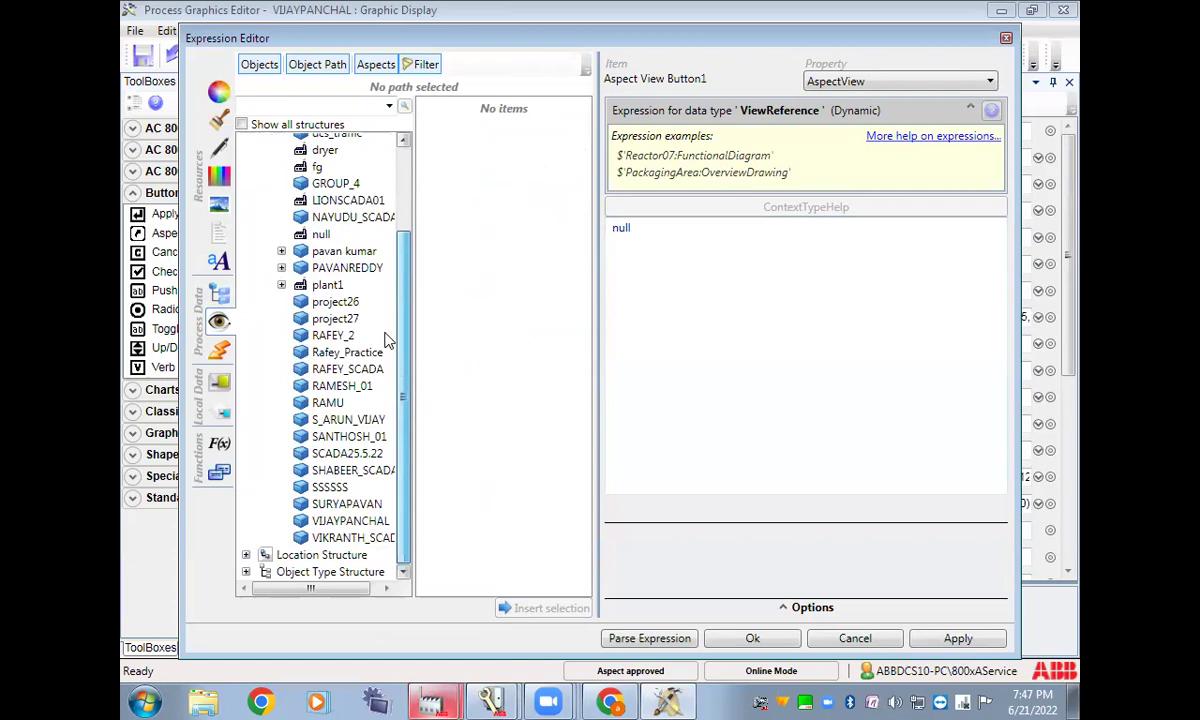
{"action": "left_click", "coordinate": [356, 523]}
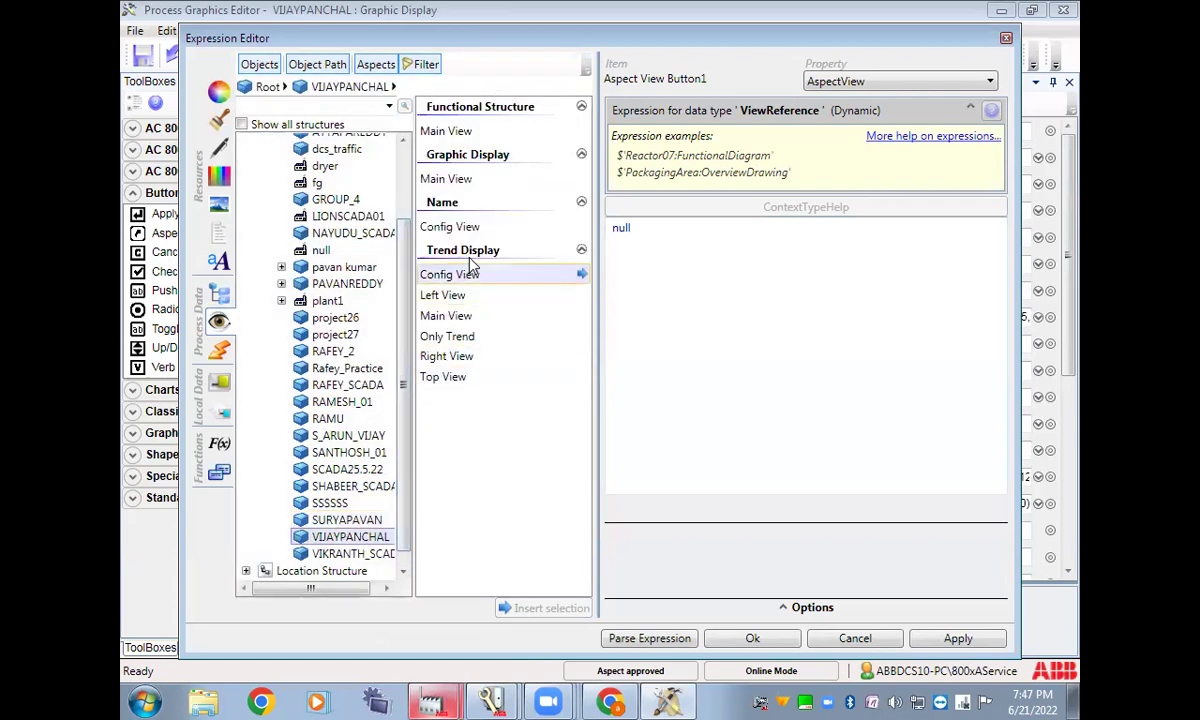
{"action": "left_click", "coordinate": [449, 318]}
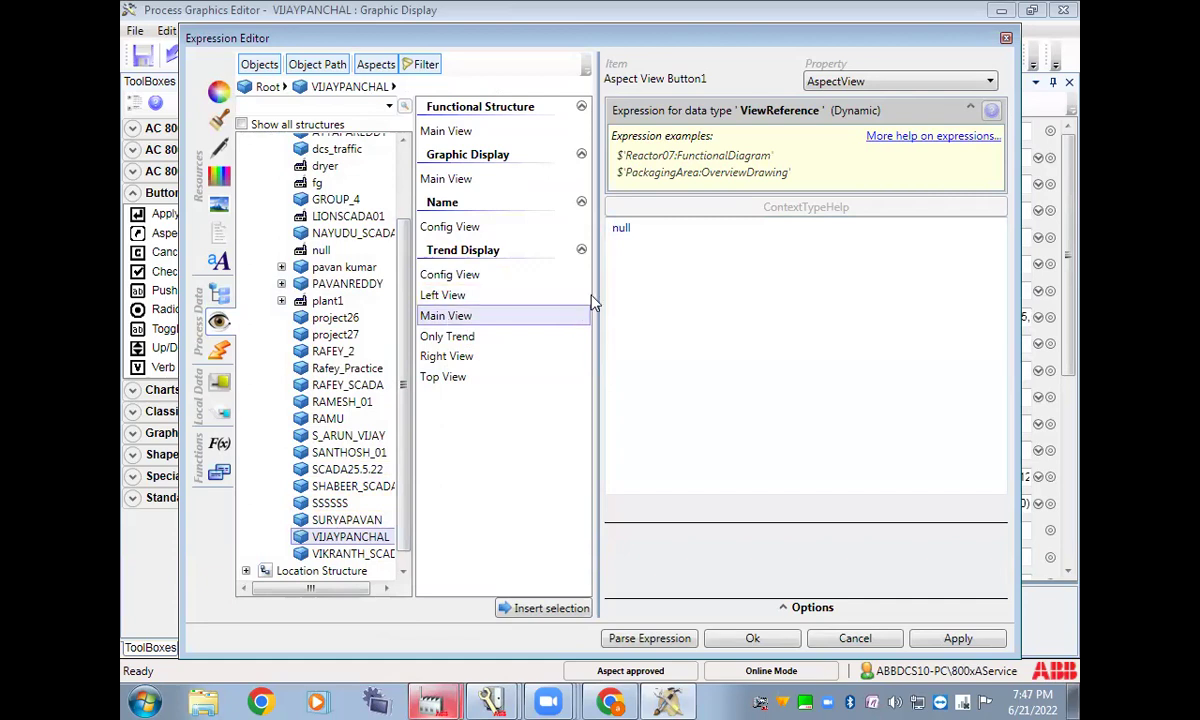
{"action": "left_click", "coordinate": [546, 608]}
{"action": "left_click", "coordinate": [955, 640]}
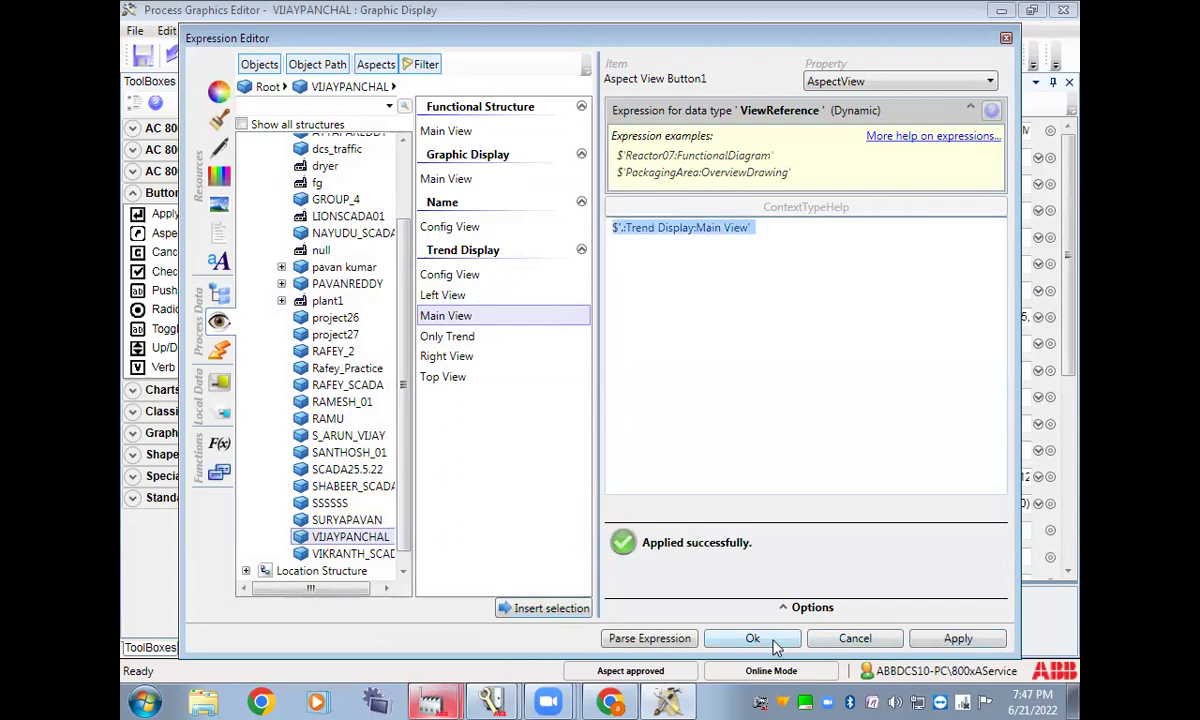
{"action": "left_click", "coordinate": [757, 638]}
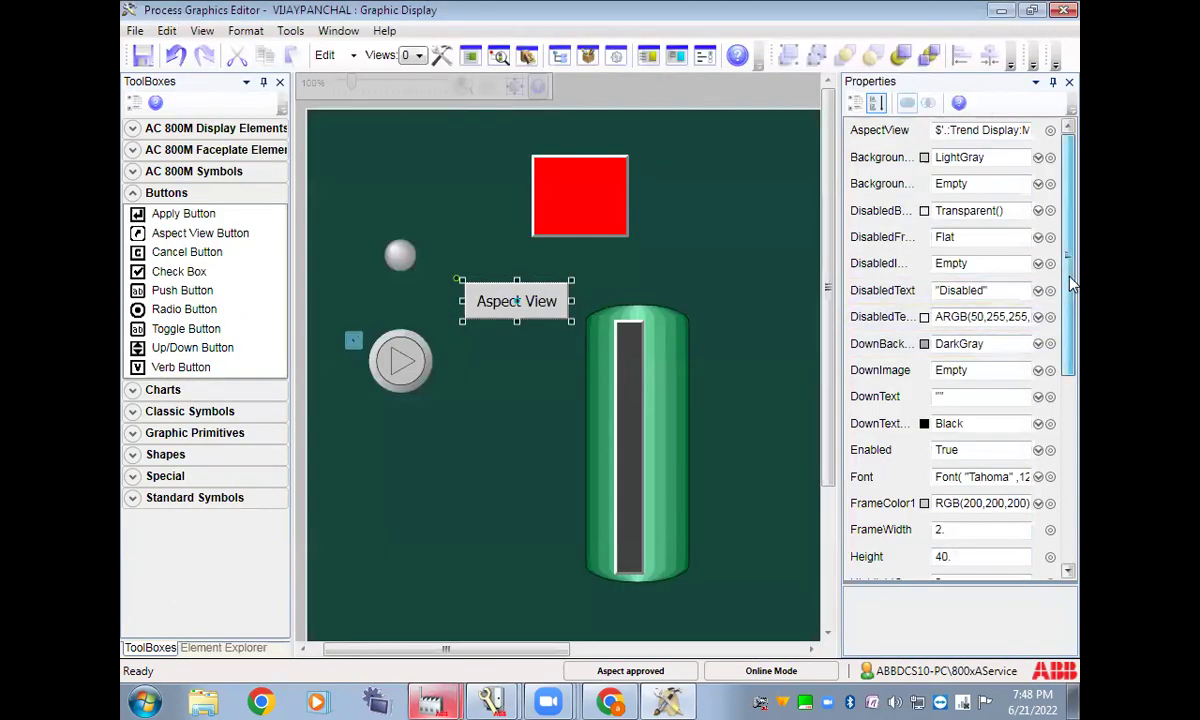
Change the button's caption to 'TREND DISPLAY'
{"action": "scroll", "coordinate": [1002, 259], "scroll_direction": "down", "scroll_amount": 4}
{"action": "left_click", "coordinate": [980, 397]}
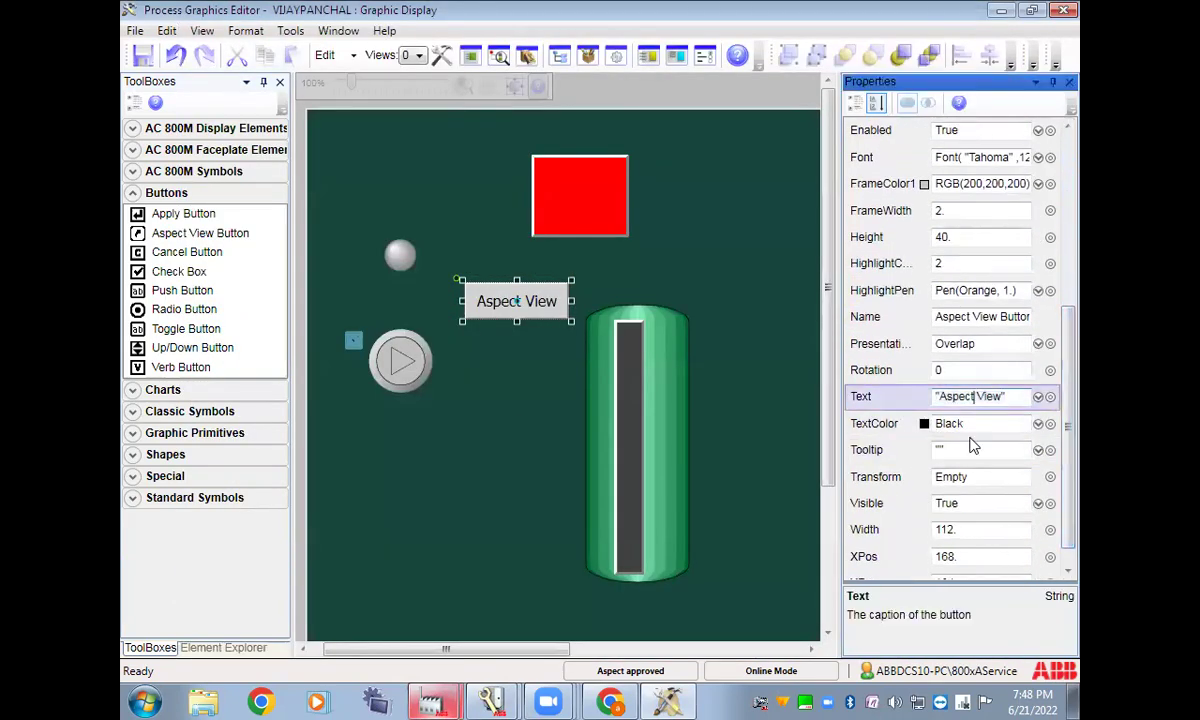
{"action": "key", "text": "Delete"}
{"action": "key", "text": "Delete"}
{"action": "key", "text": "Delete"}
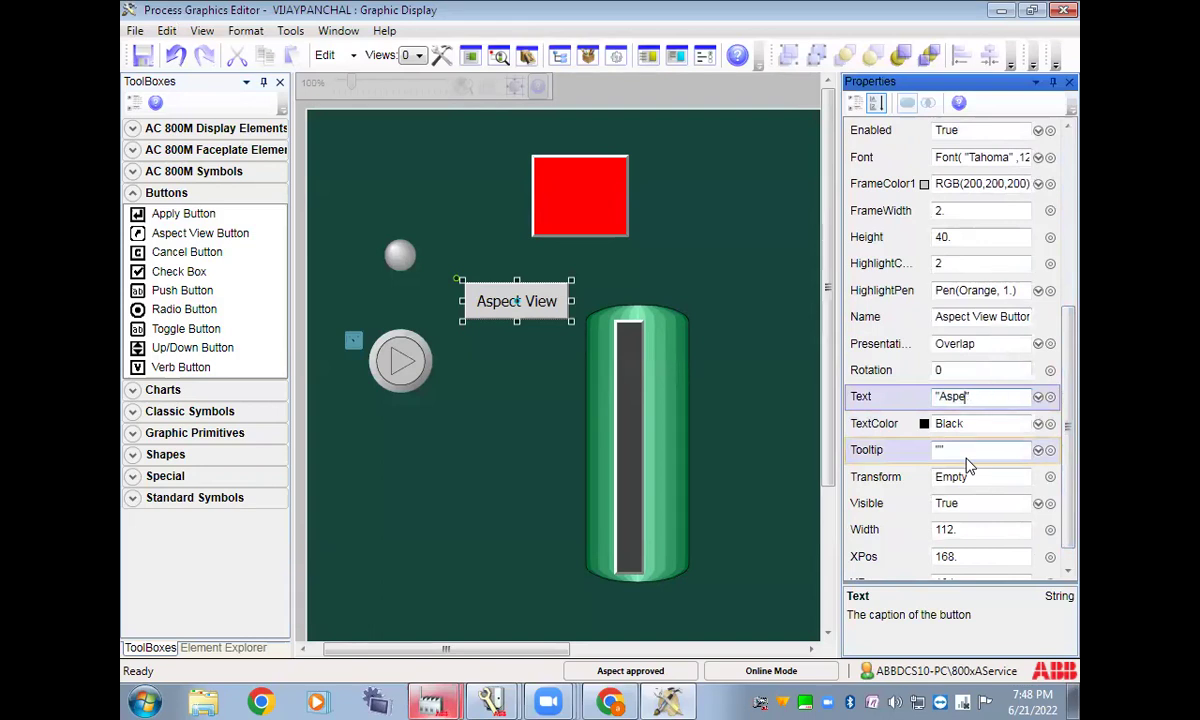
{"action": "key", "text": "BackSpace"}
{"action": "key", "text": "BackSpace"}
{"action": "key", "text": "BackSpace"}
{"action": "type", "text": "TREND DISPLAY"}
{"action": "left_click", "coordinate": [567, 297]}
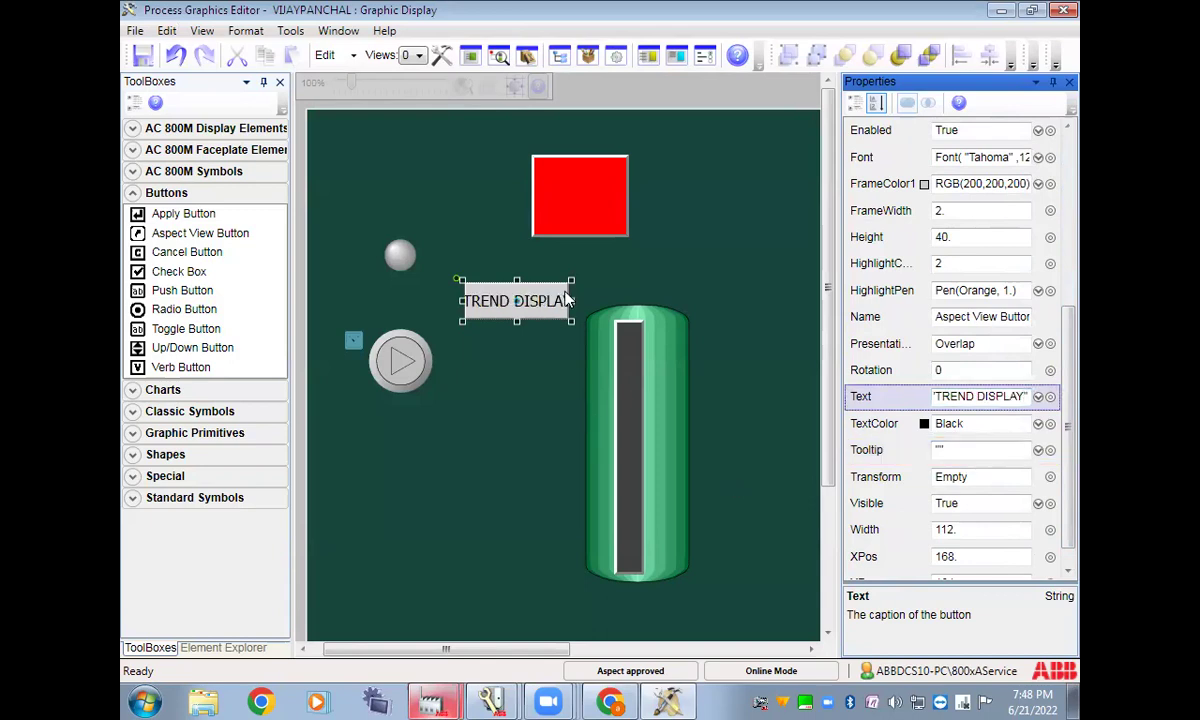
Widen the button to 144 and move it to 144, 352, left of the tank
{"action": "left_click_drag", "start_coordinate": [575, 301], "coordinate": [608, 297]}
{"action": "left_click_drag", "start_coordinate": [540, 316], "coordinate": [522, 488]}
{"action": "scroll", "coordinate": [1060, 400], "scroll_direction": "down", "scroll_amount": 1}
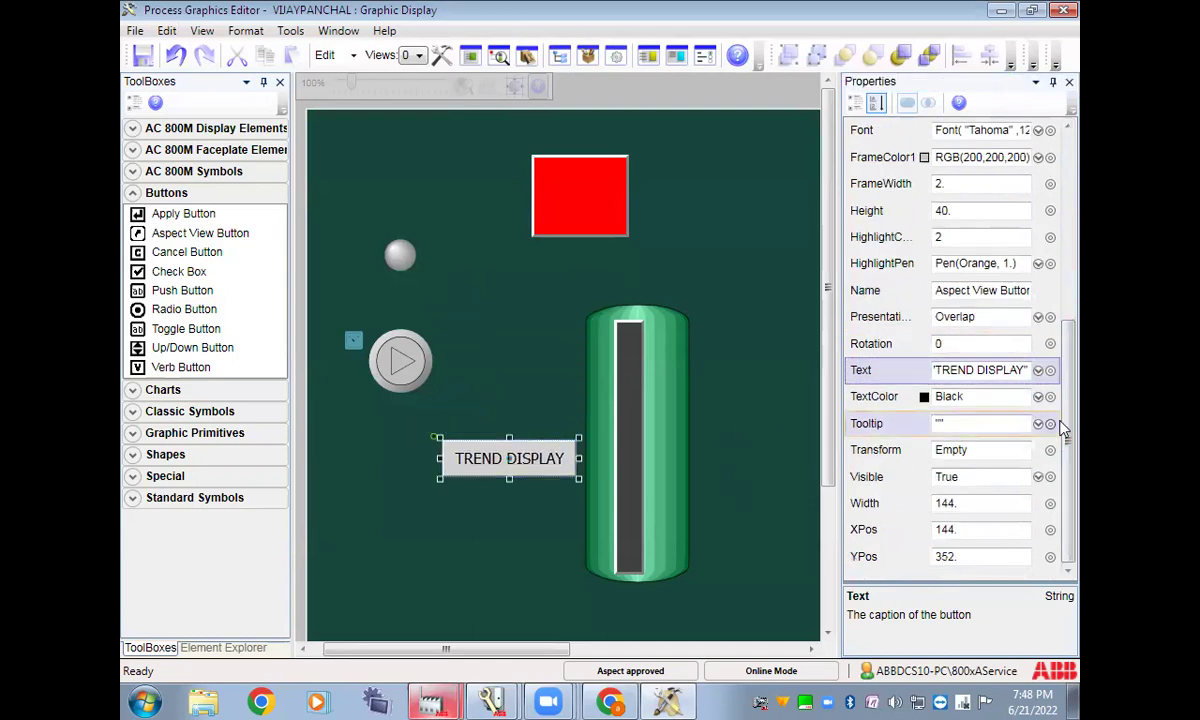
{"action": "scroll", "coordinate": [1000, 330], "scroll_direction": "up", "scroll_amount": 5}
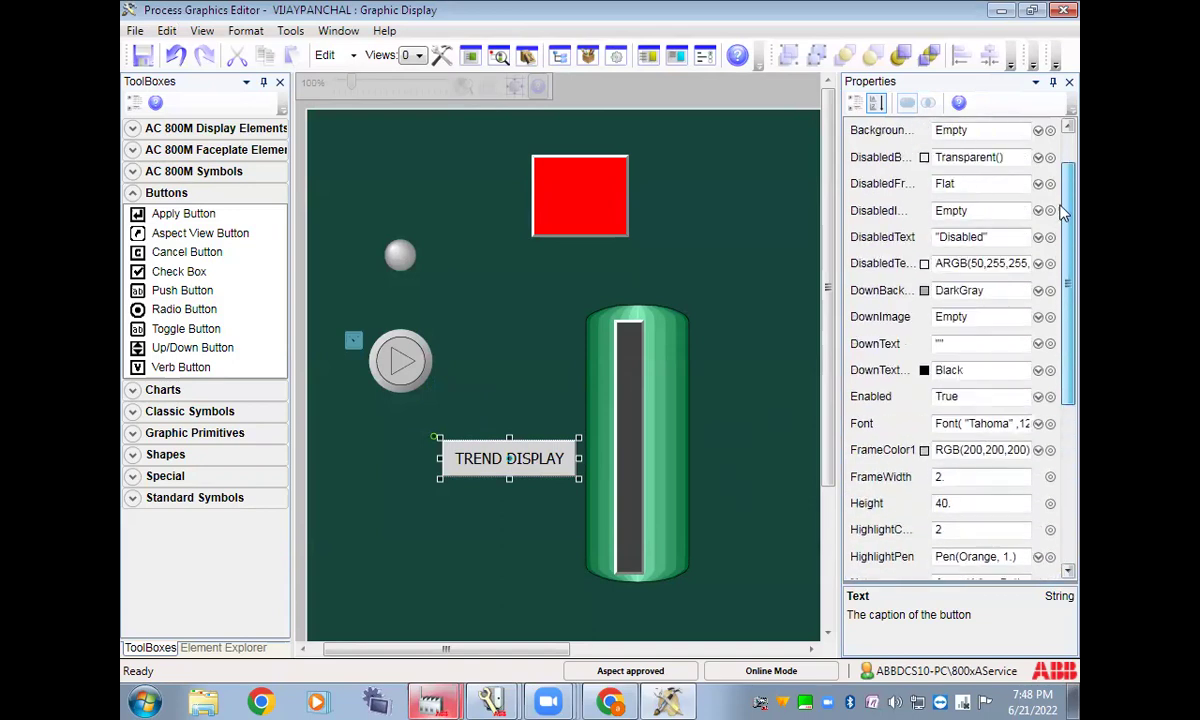
Set the button's DownBackground to DarkBlue and BackgroundBrush to MediumBlue
{"action": "left_click", "coordinate": [1038, 290]}
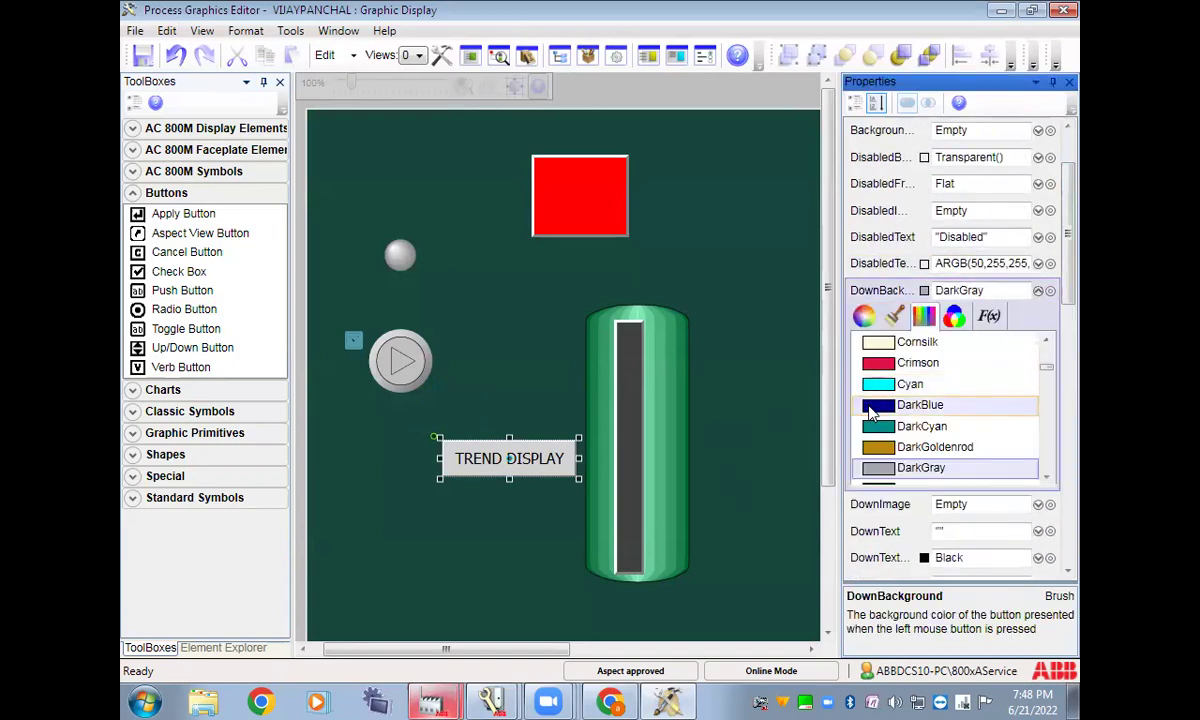
{"action": "left_click", "coordinate": [1040, 293]}
{"action": "scroll", "coordinate": [1043, 302], "scroll_direction": "up", "scroll_amount": 1}
{"action": "left_click", "coordinate": [1038, 162]}
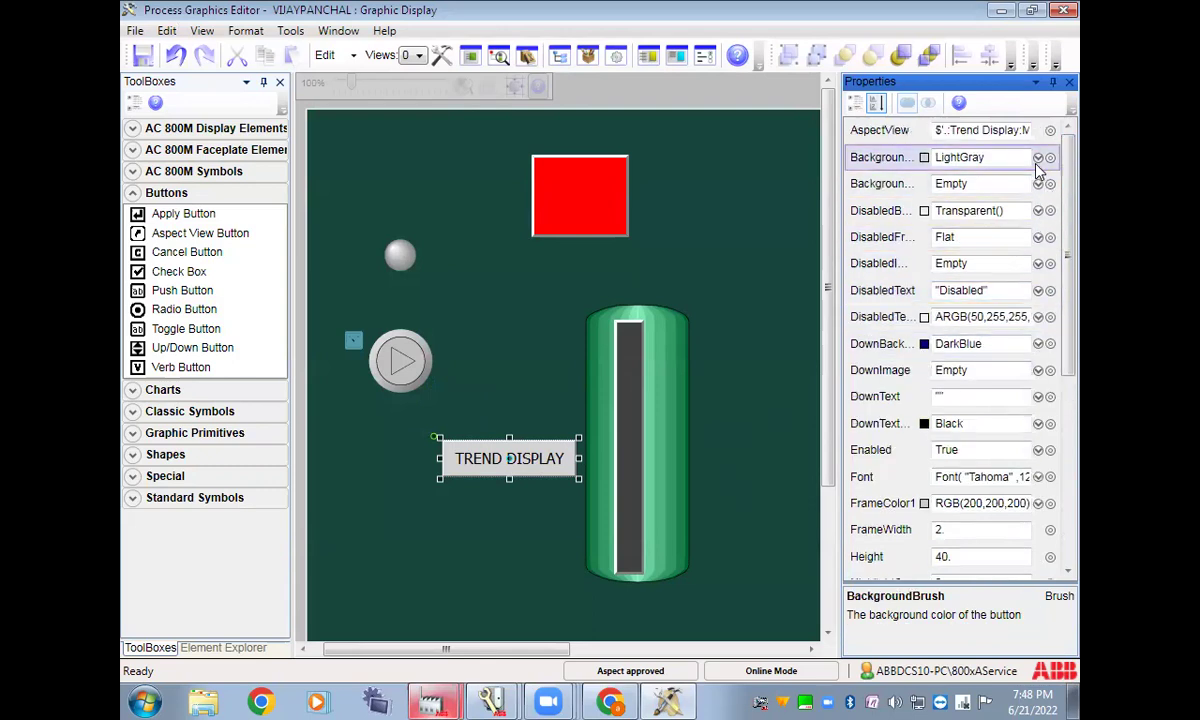
{"action": "left_click", "coordinate": [1038, 160]}
{"action": "scroll", "coordinate": [913, 313], "scroll_direction": "down", "scroll_amount": 6}
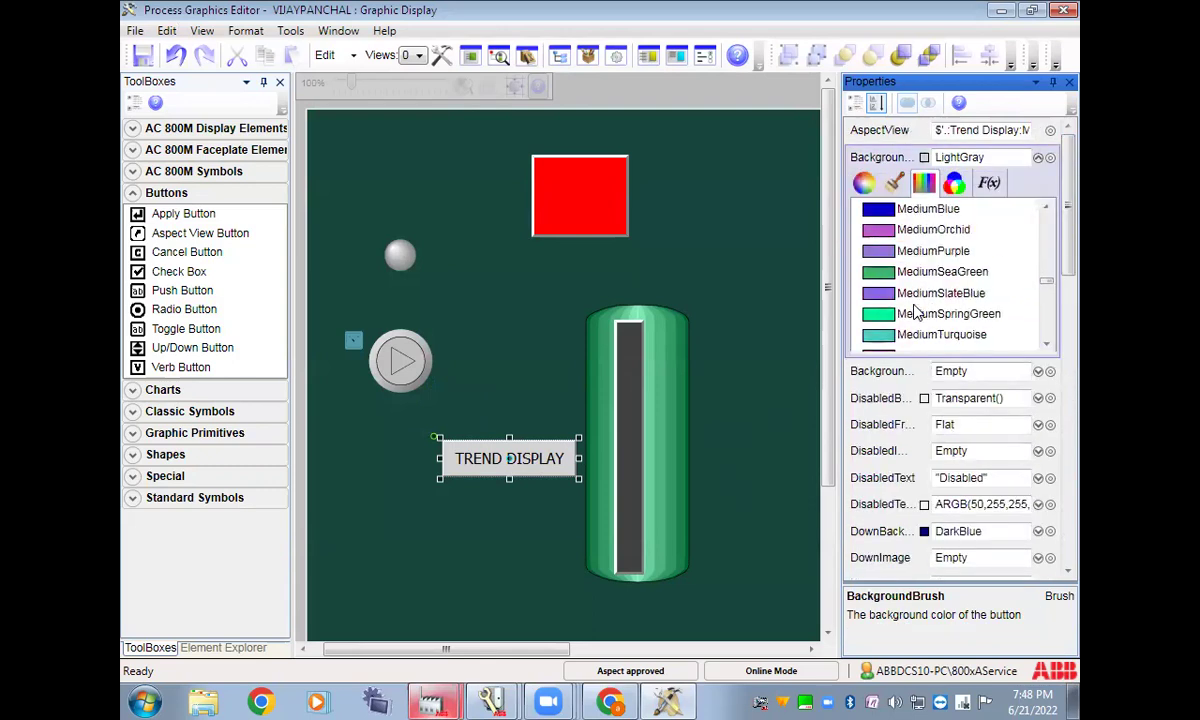
{"action": "scroll", "coordinate": [910, 290], "scroll_direction": "up", "scroll_amount": 1}
{"action": "left_click", "coordinate": [909, 278]}
Save the graphic display and close the Process Graphics Editor
{"action": "left_click", "coordinate": [722, 330]}
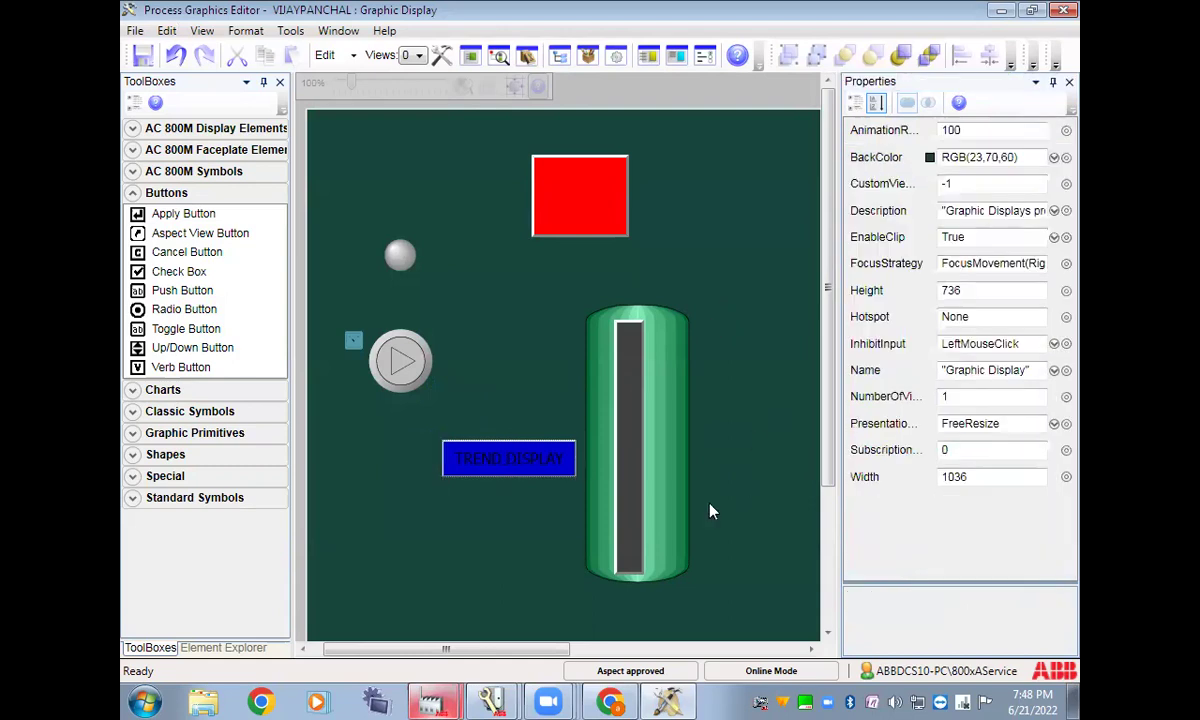
{"action": "left_click", "coordinate": [143, 55]}
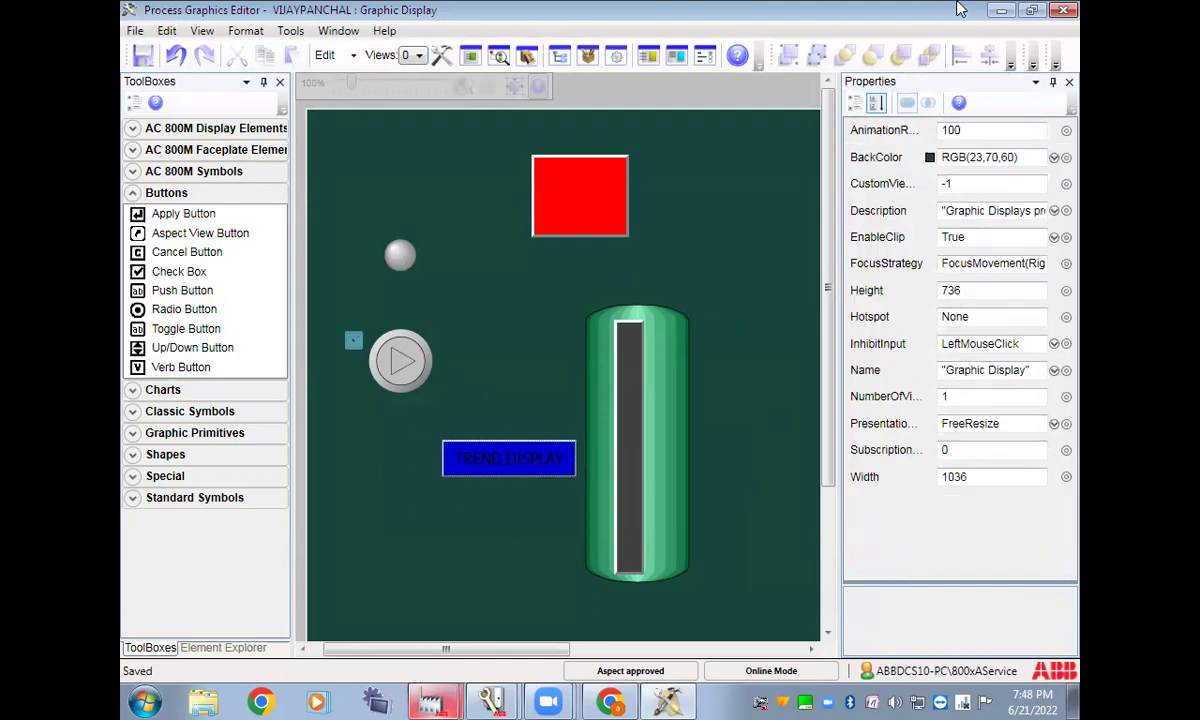
{"action": "left_click", "coordinate": [1060, 12]}
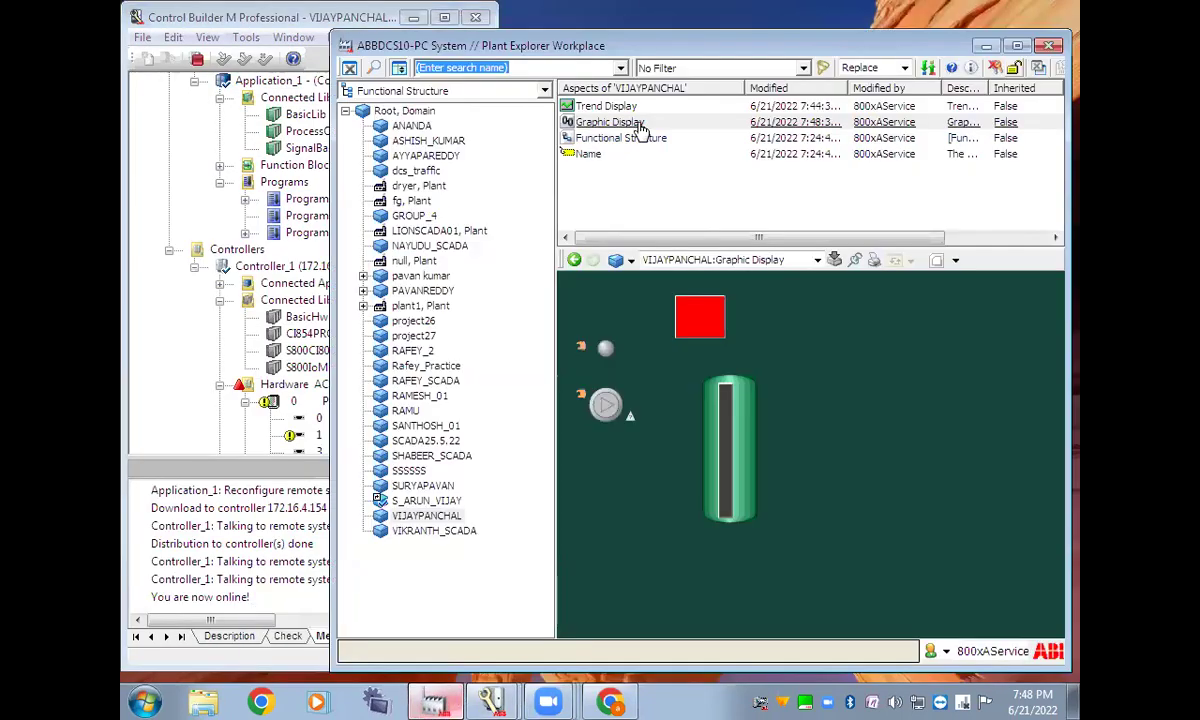
{"action": "left_click", "coordinate": [620, 121]}
{"action": "left_click", "coordinate": [605, 106]}
{"action": "left_click", "coordinate": [630, 121]}
{"action": "double_click", "coordinate": [631, 122]}
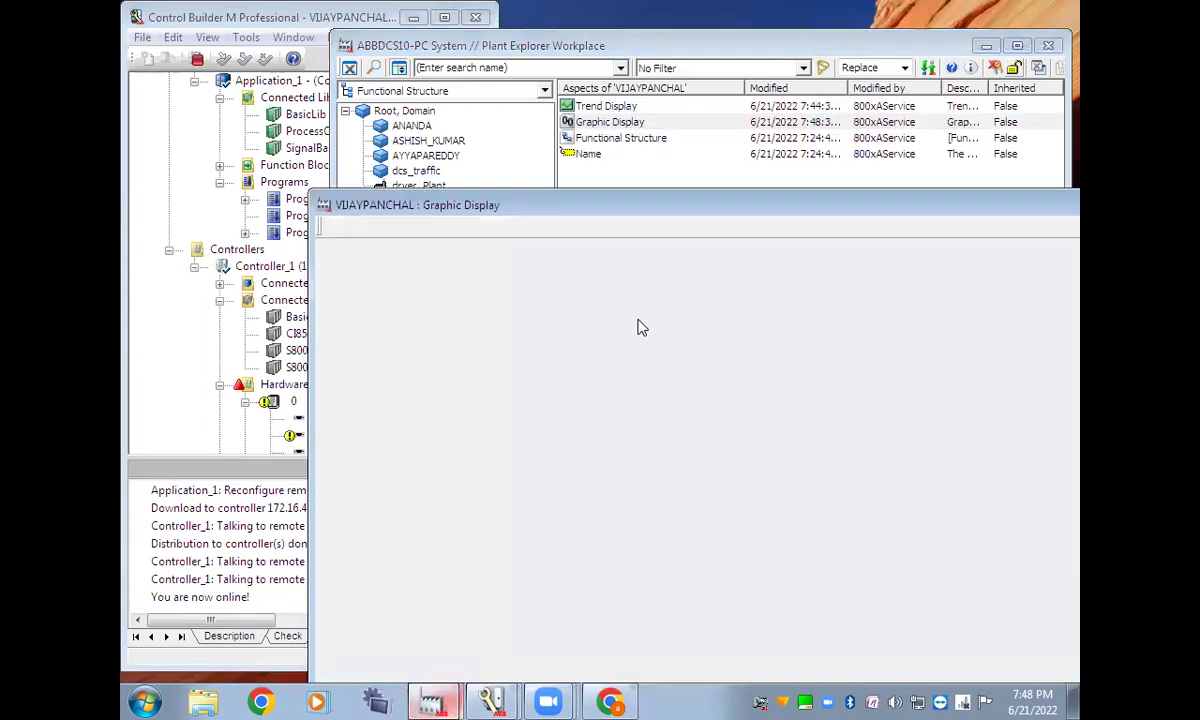
{"action": "double_click", "coordinate": [652, 211]}
{"action": "left_click", "coordinate": [276, 378]}
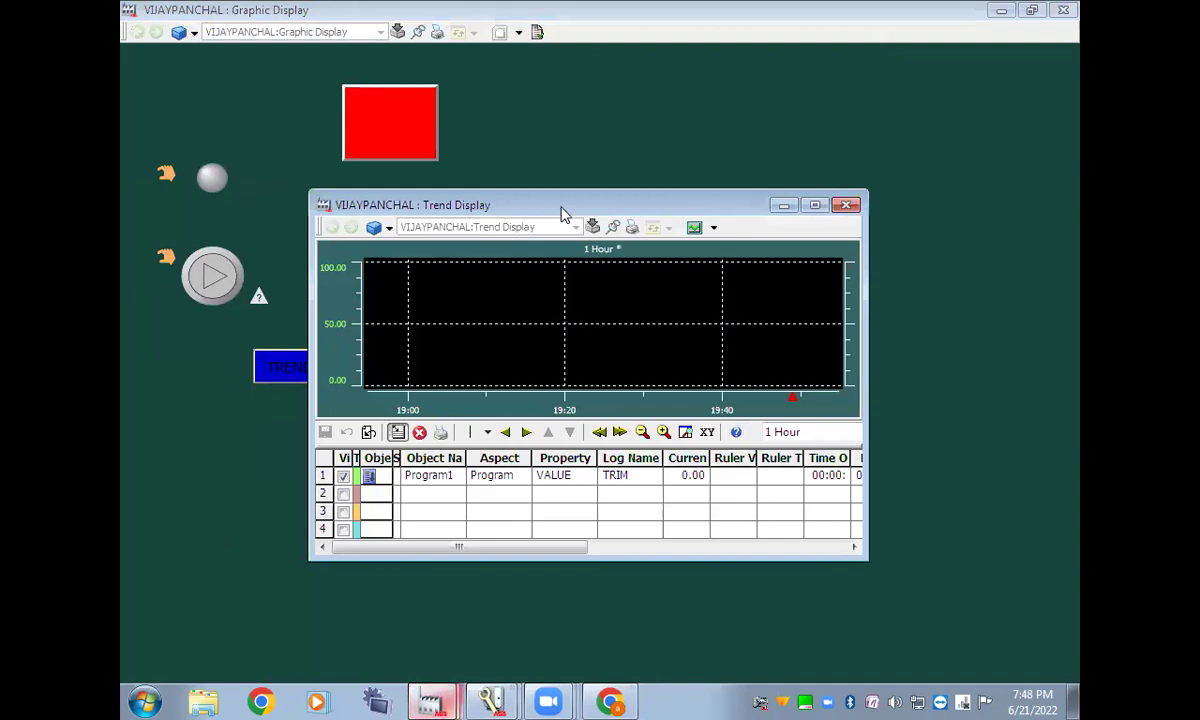
Move the trend window aside, make it taller, and change its time span from 1 Hour to 5 MINUTES
{"action": "left_click_drag", "start_coordinate": [562, 212], "coordinate": [742, 169]}
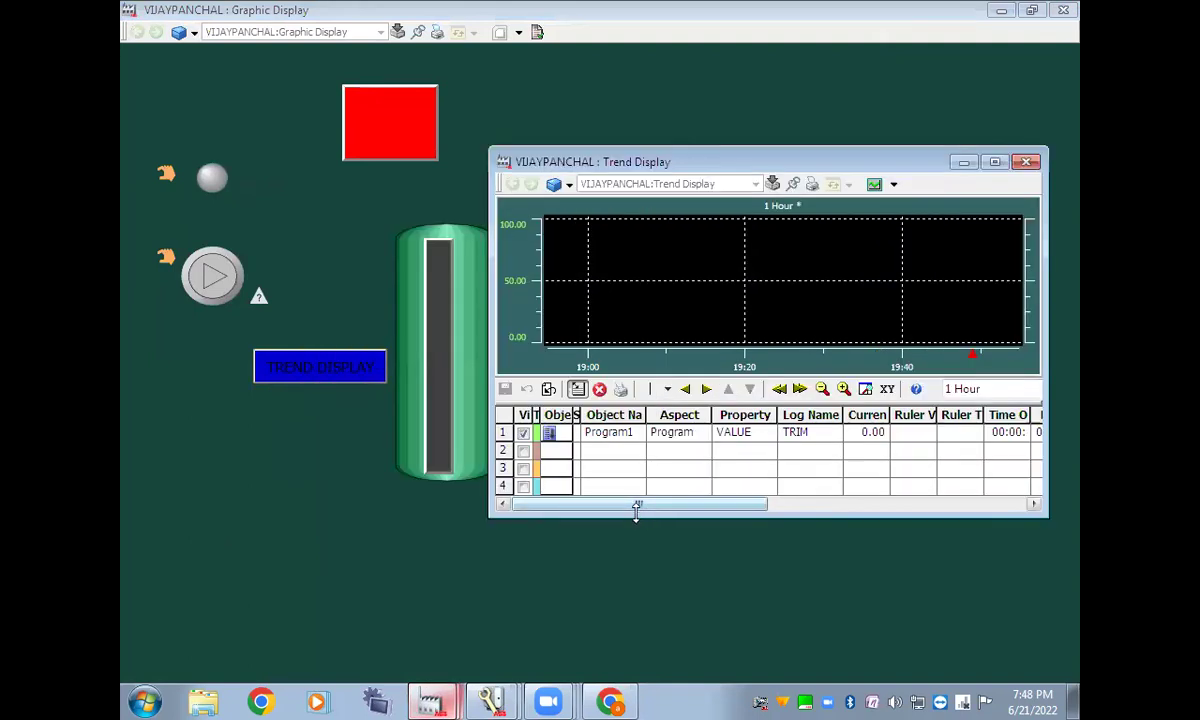
{"action": "left_click_drag", "start_coordinate": [636, 510], "coordinate": [636, 610]}
{"action": "left_click_drag", "start_coordinate": [982, 488], "coordinate": [944, 488]}
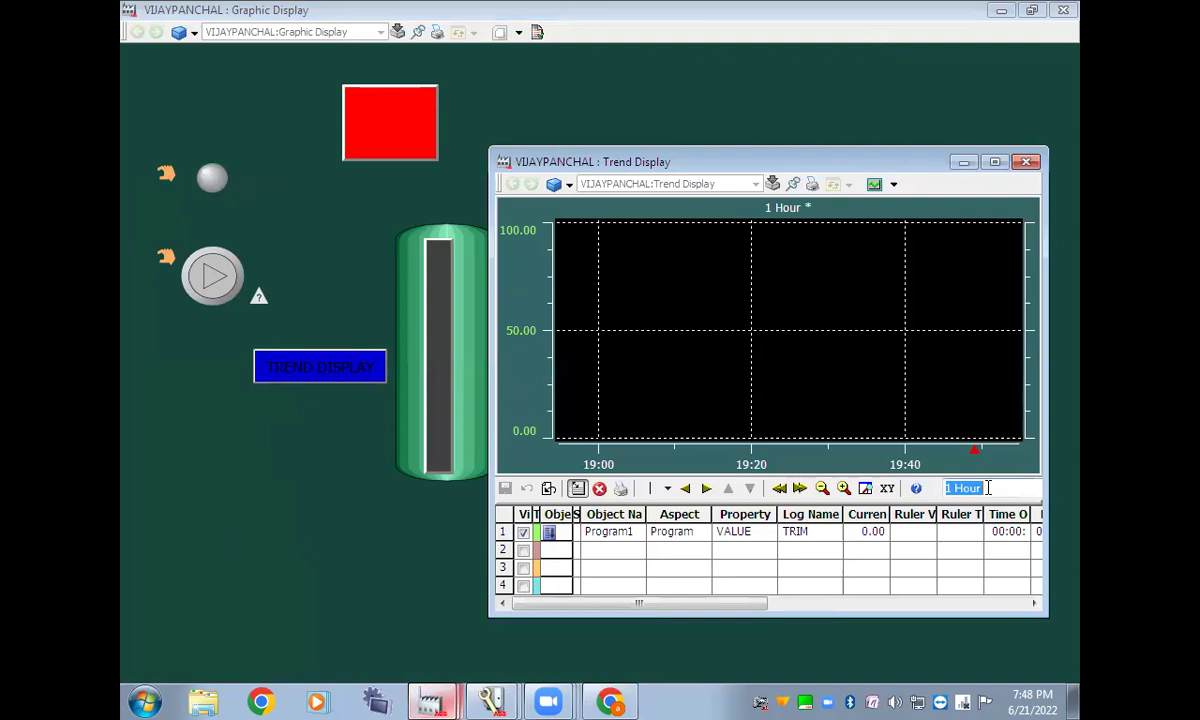
{"action": "type", "text": "5 MU"}
{"action": "key", "text": "BackSpace"}
{"action": "type", "text": "INUTES"}
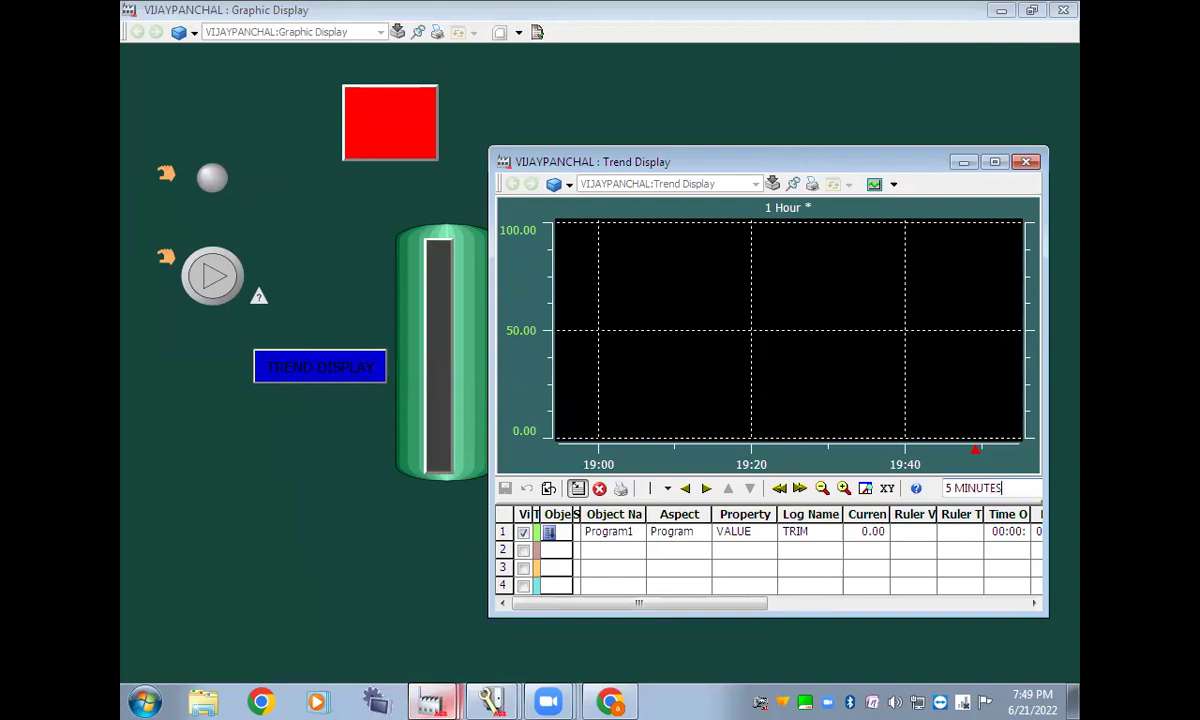
{"action": "key", "text": "Return"}
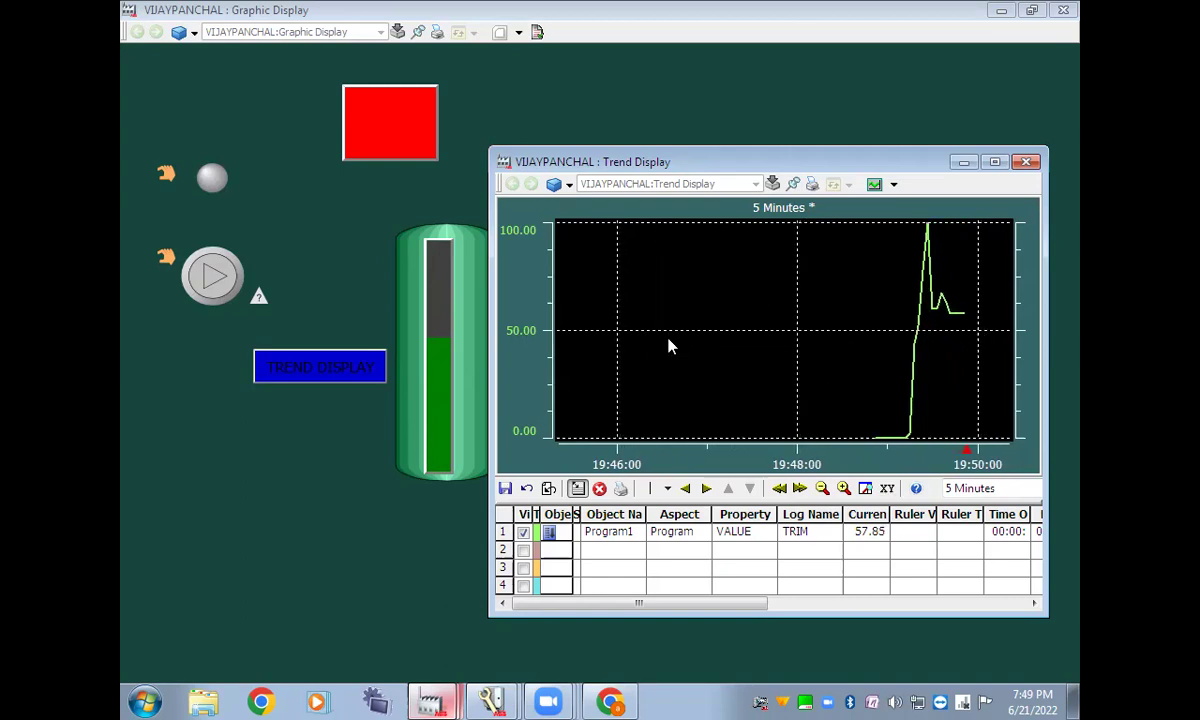
Scroll the trend table right to reveal TRIM's filter, style, mean and min/max columns
{"action": "left_click_drag", "start_coordinate": [675, 603], "coordinate": [816, 607]}
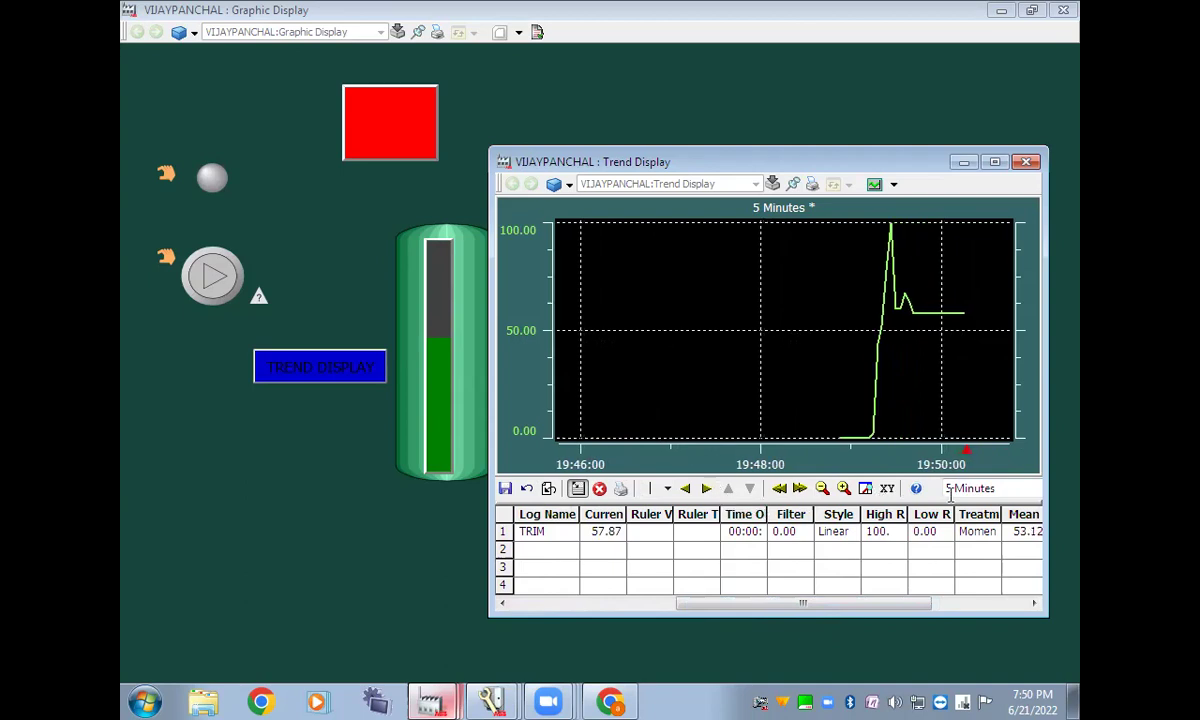
{"action": "left_click_drag", "start_coordinate": [762, 604], "coordinate": [818, 611]}
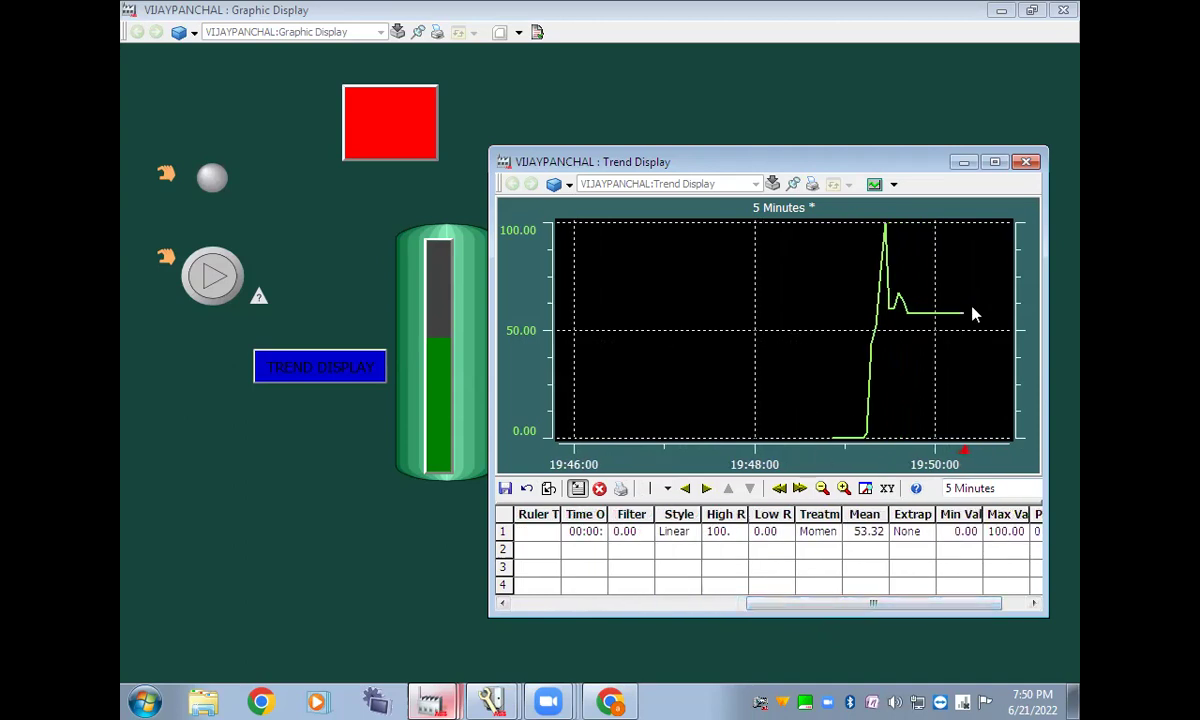